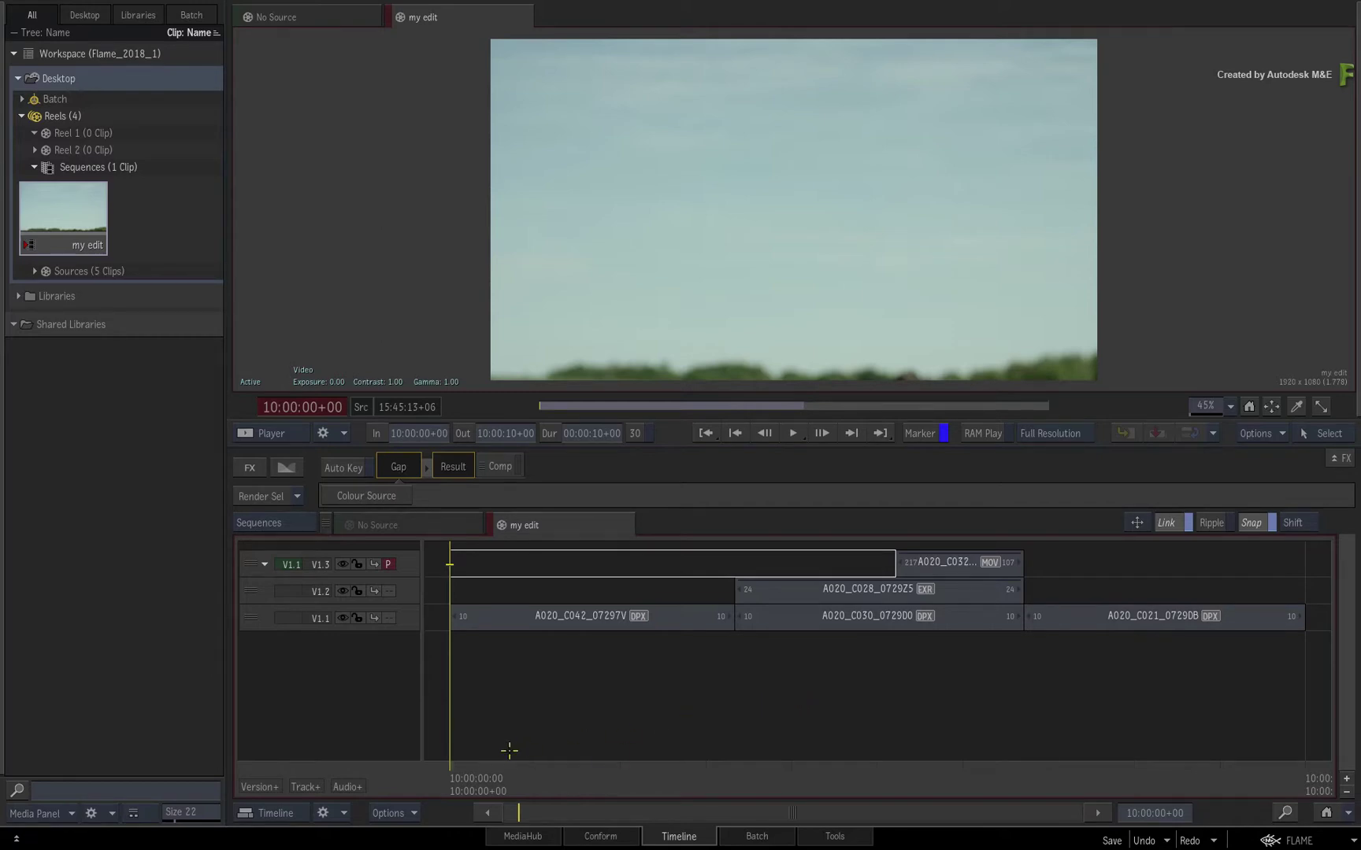
Step: Scrub through the my edit sequence, from the MOV clip back to the early field shot
left_click_drag(494, 761, 553, 660)
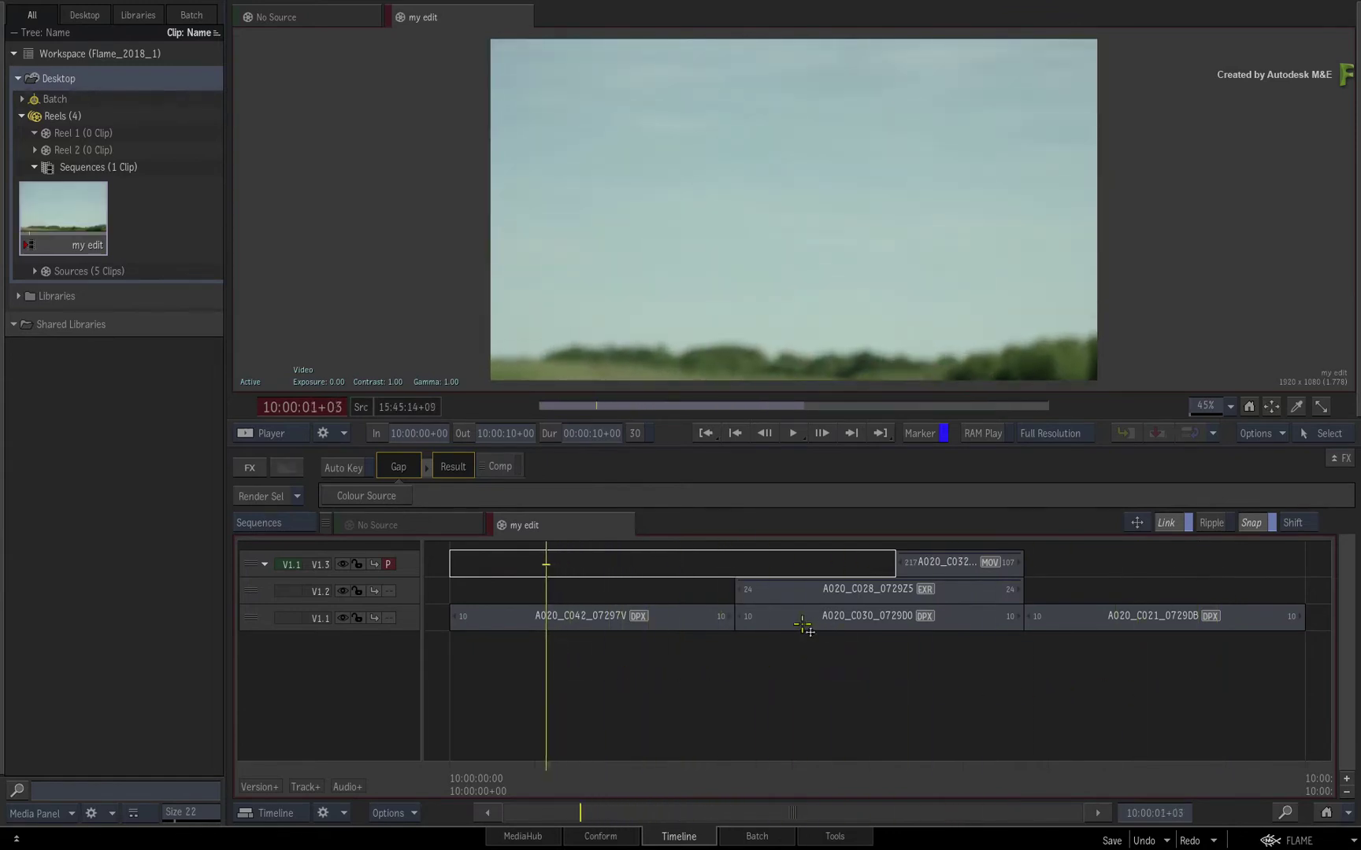
mouse_move(689, 618)
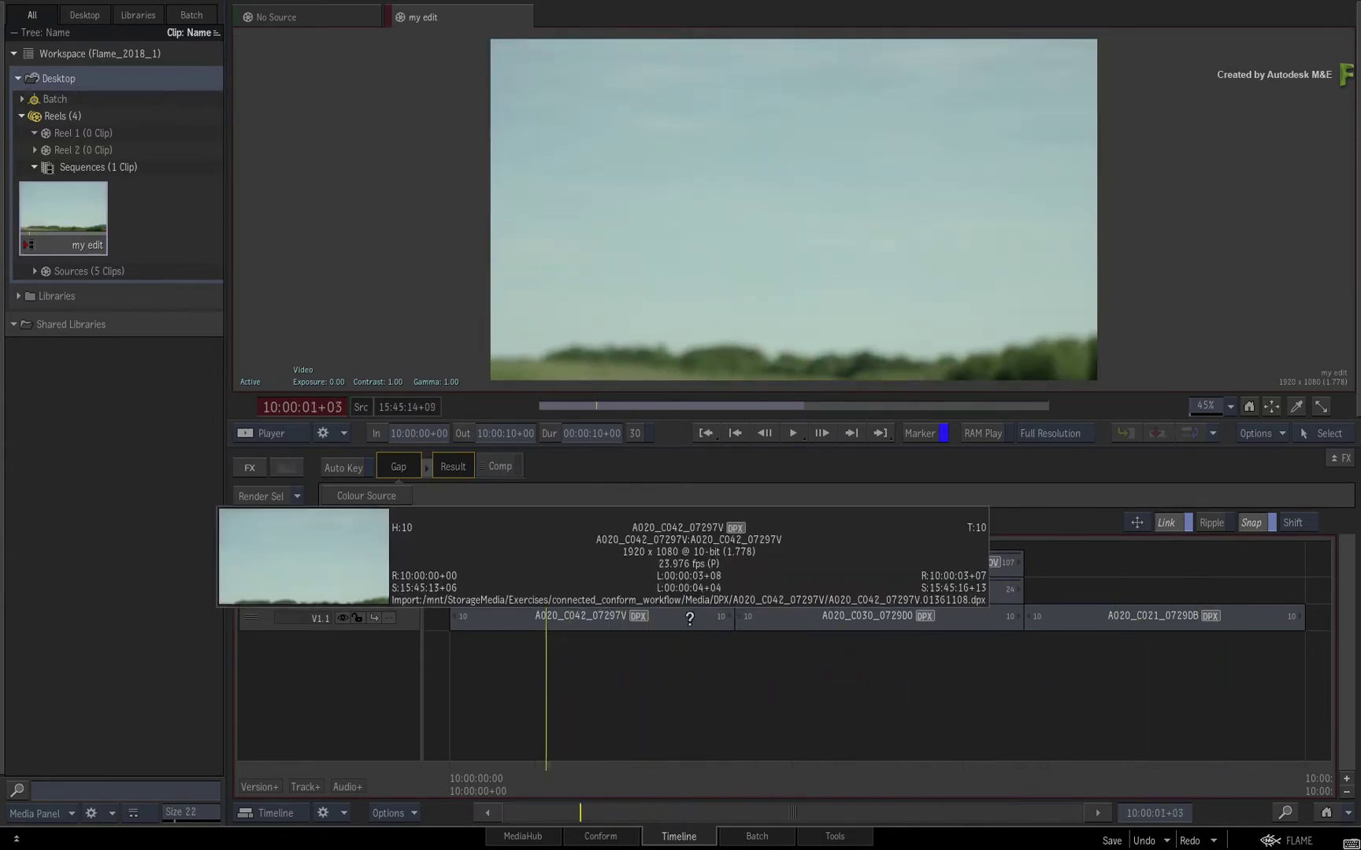
left_click_drag(705, 644, 872, 761)
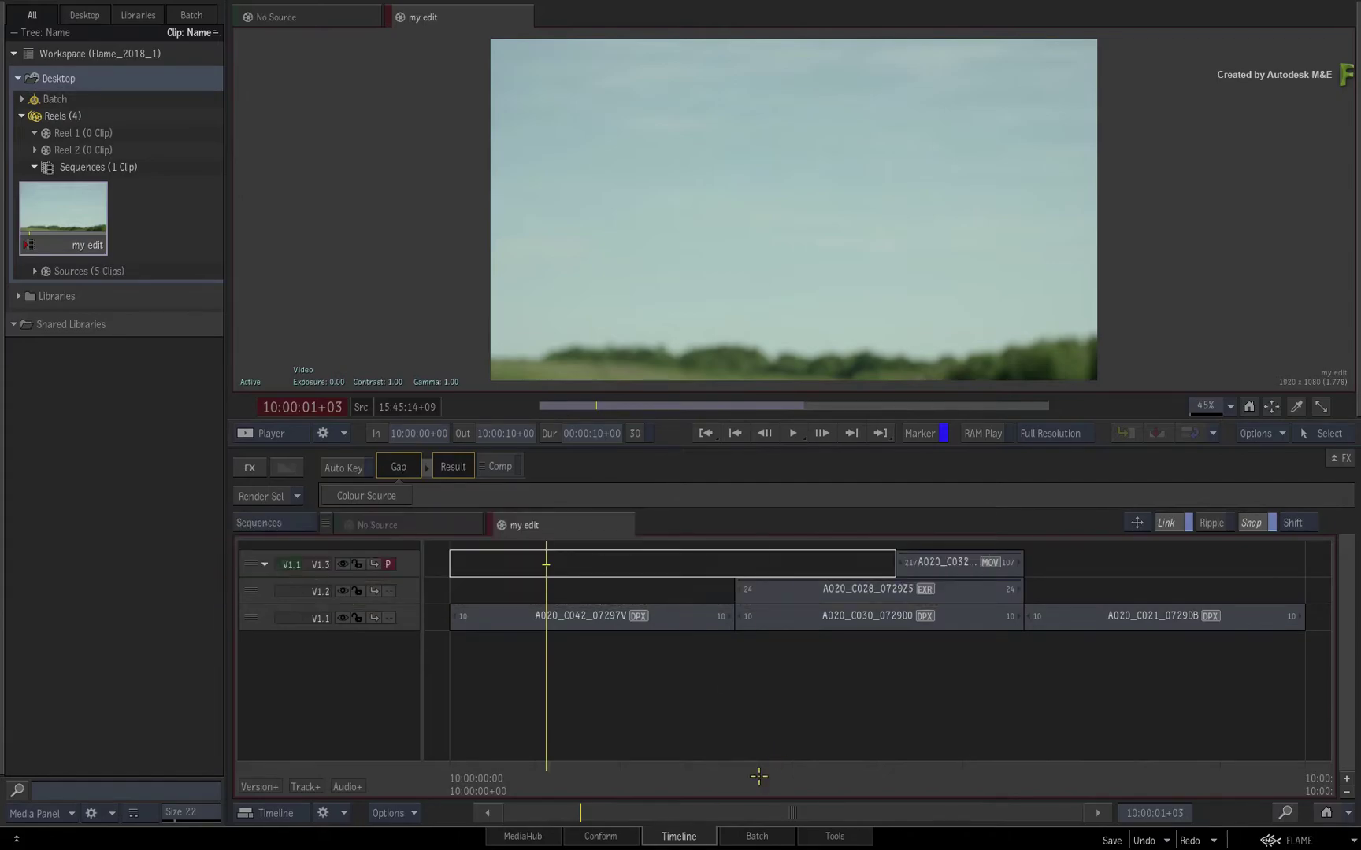
left_click_drag(726, 673, 820, 676)
mouse_move(887, 274)
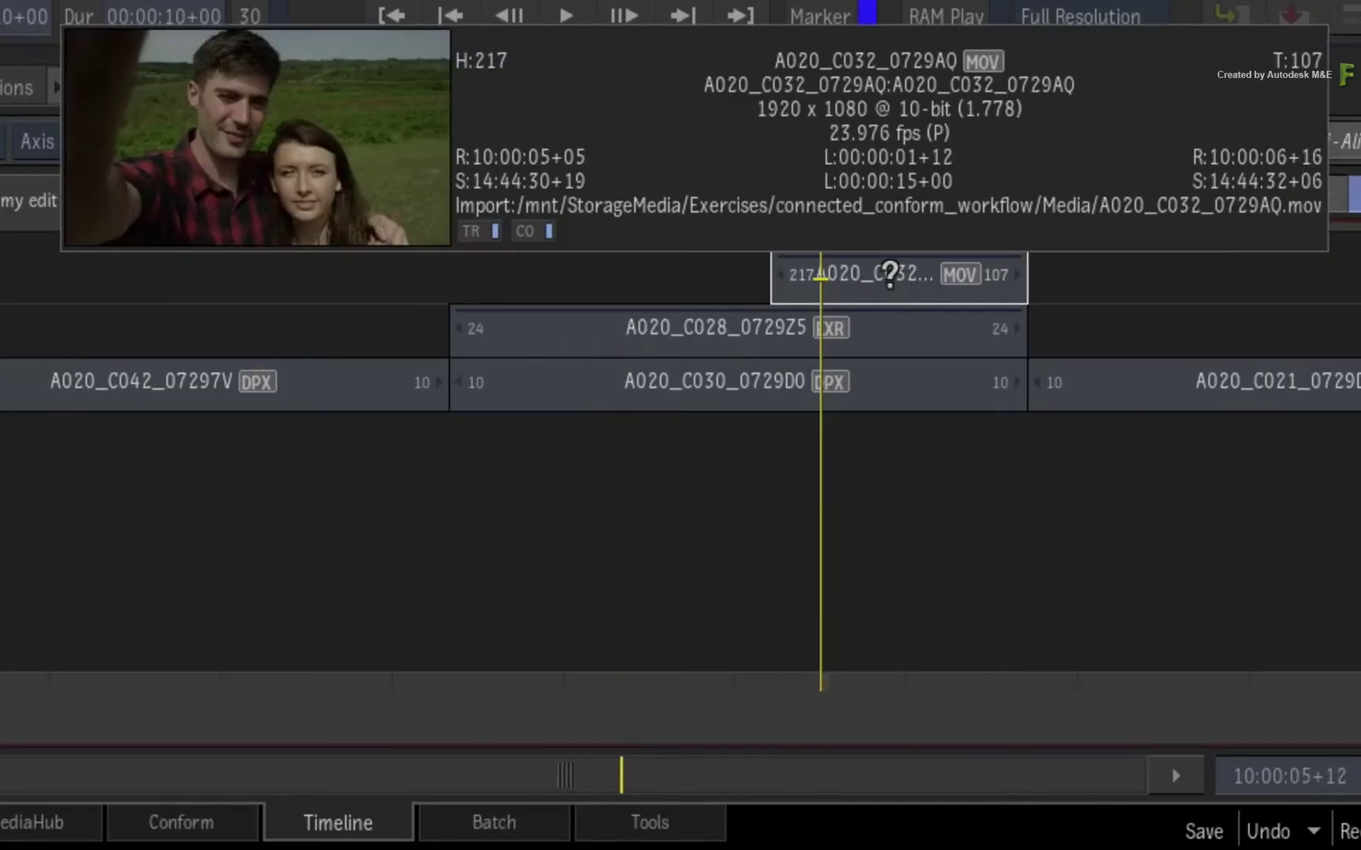
mouse_move(725, 335)
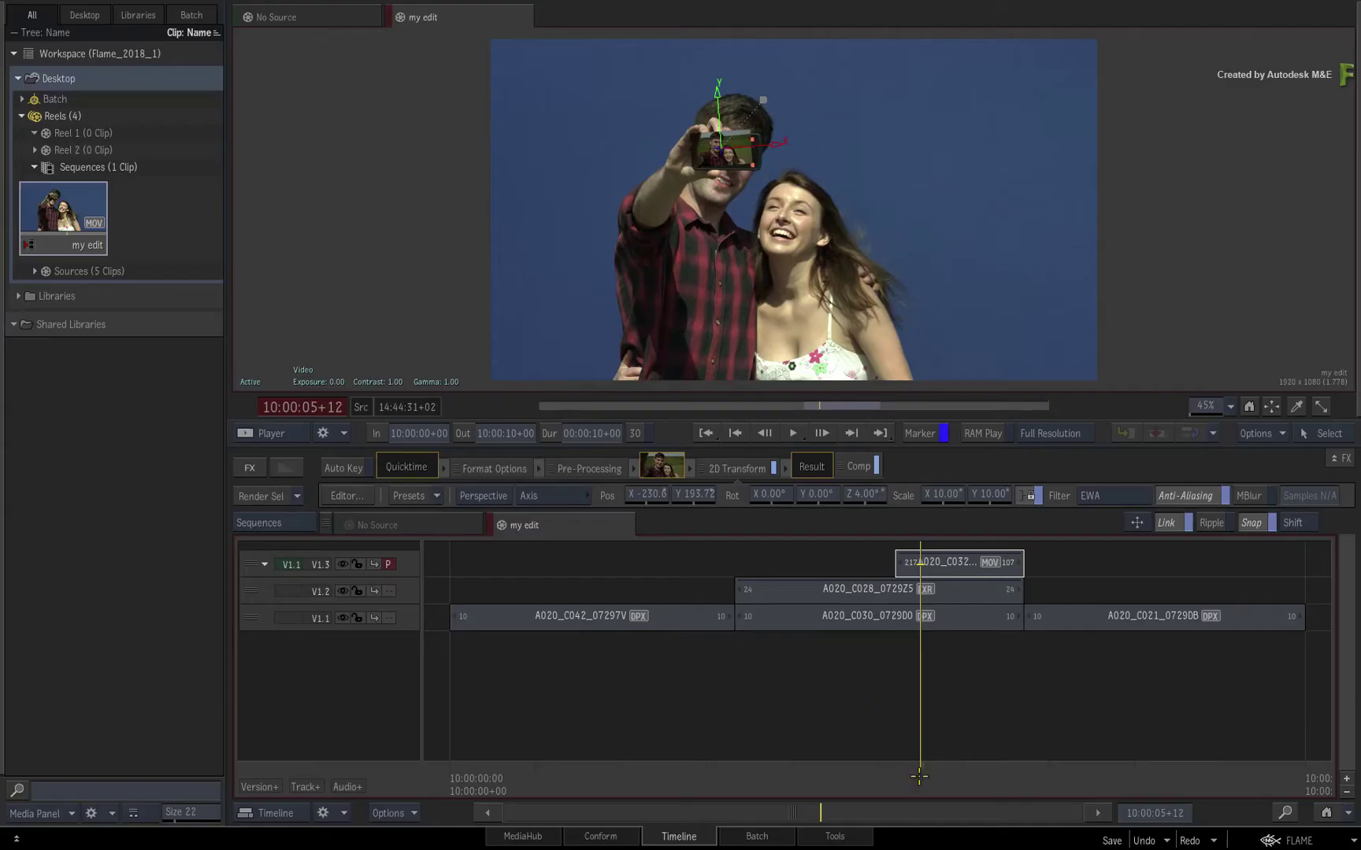
left_click_drag(807, 685, 656, 685)
left_click_drag(839, 768, 430, 669)
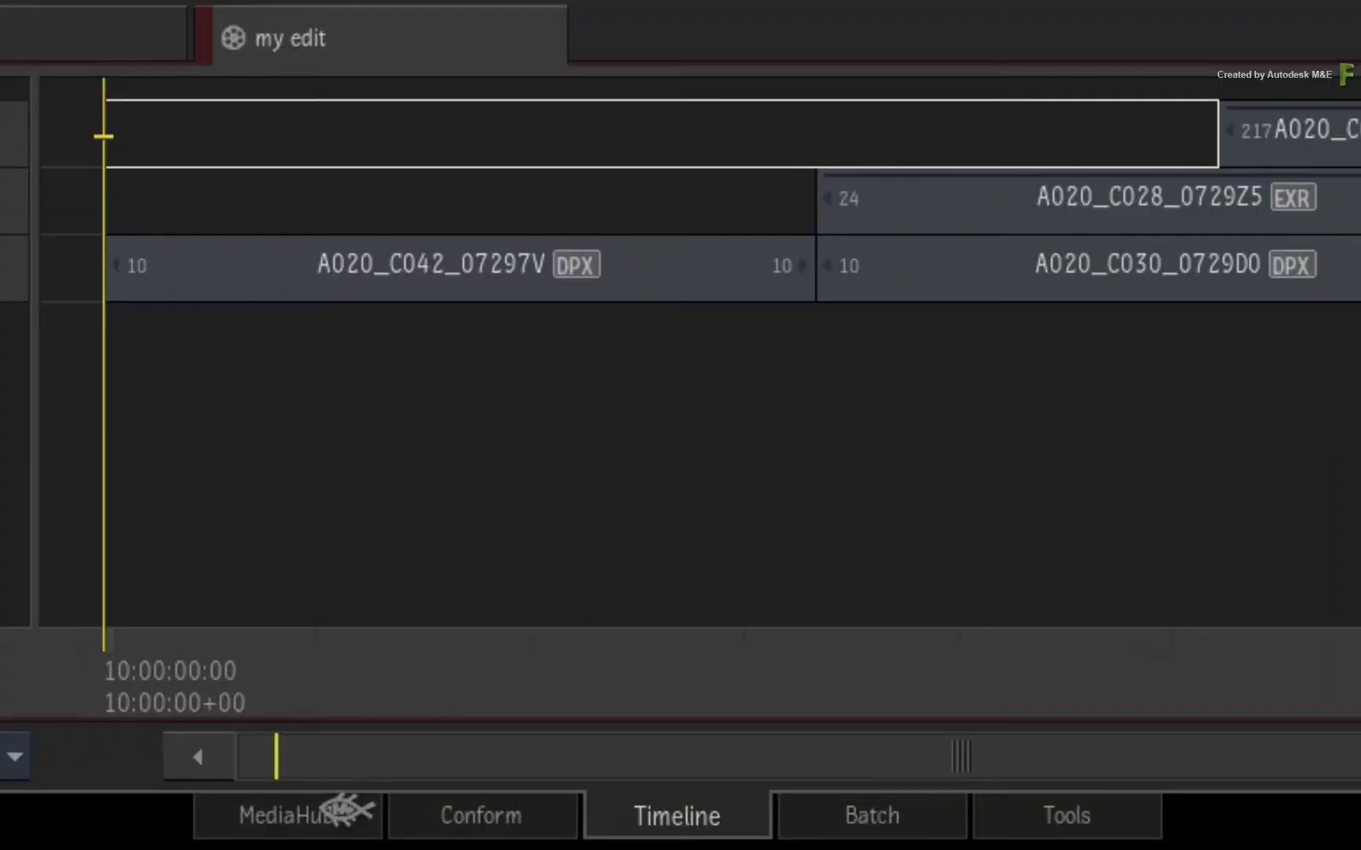
Step: Browse MediaHub to StorageMedia's empty PUBLISH folder and select the my edit sequence
left_click(545, 833)
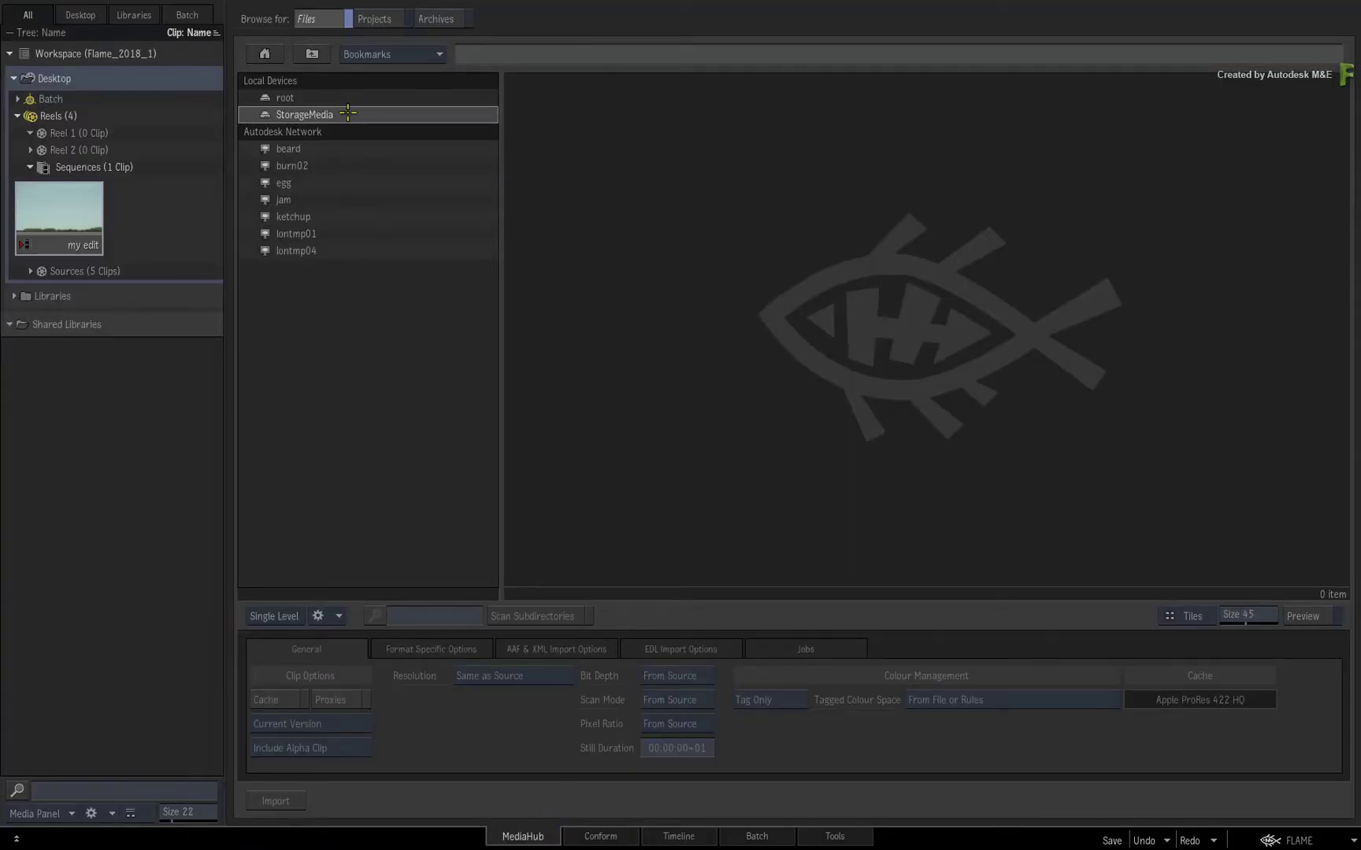
double_click(347, 113)
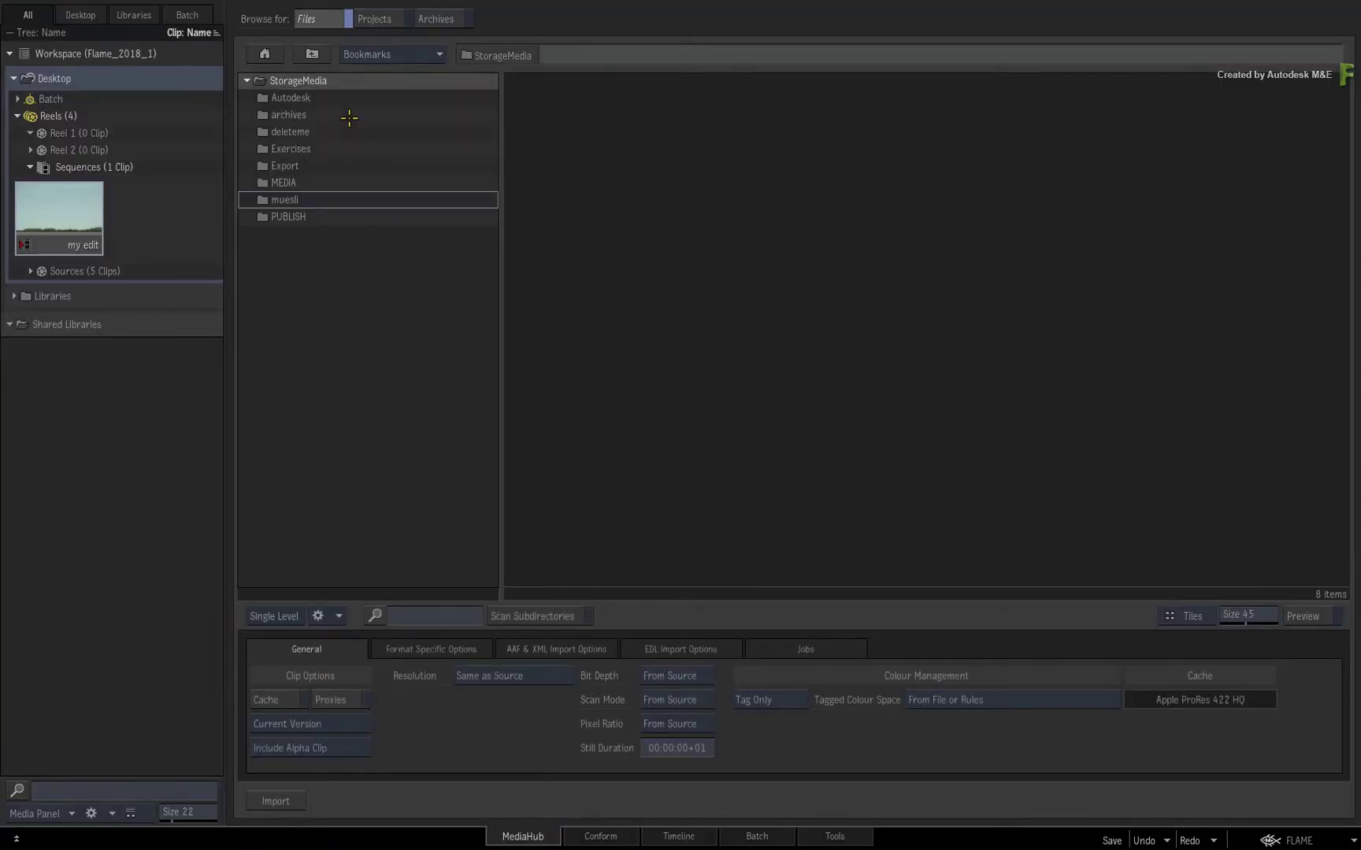
double_click(308, 217)
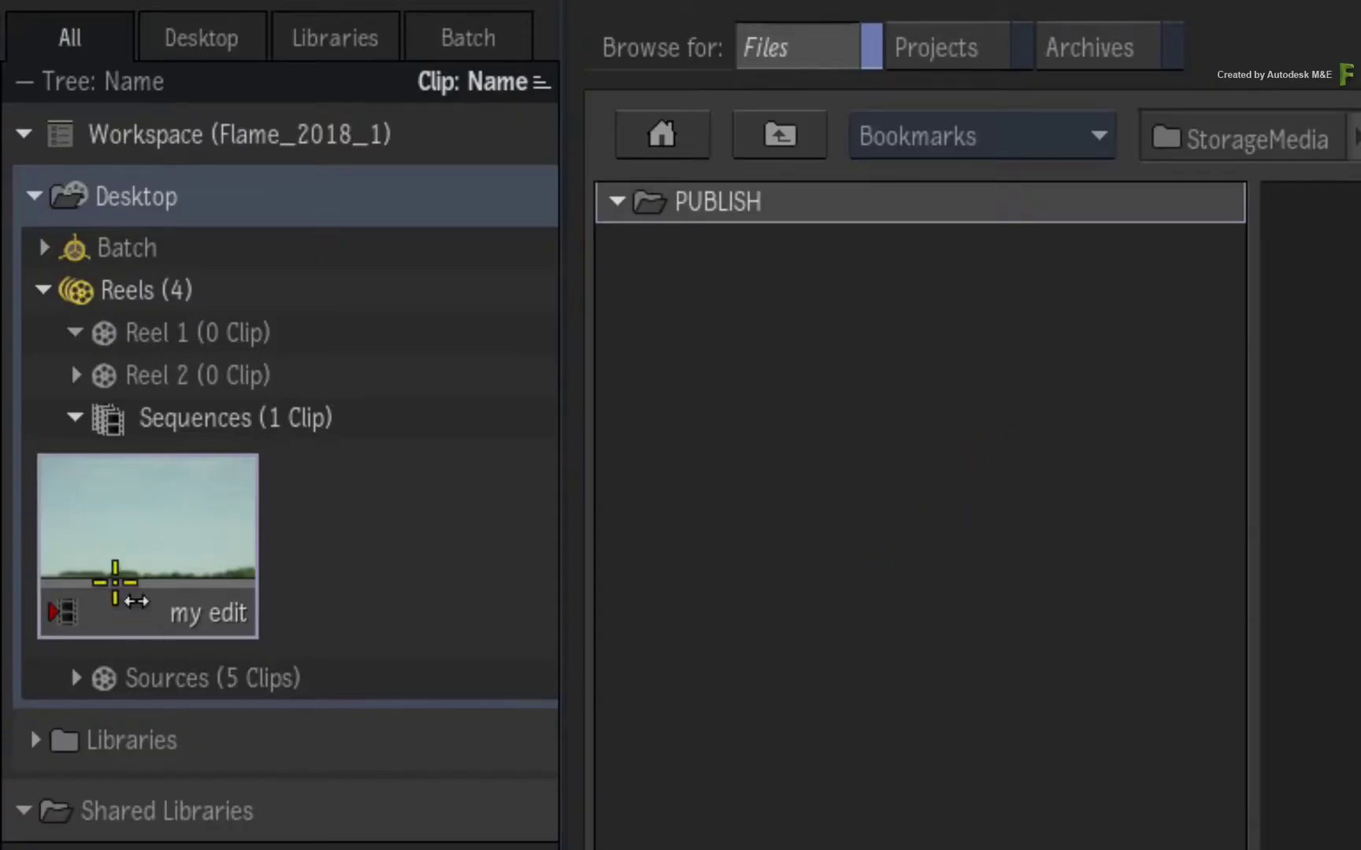
left_click(126, 563)
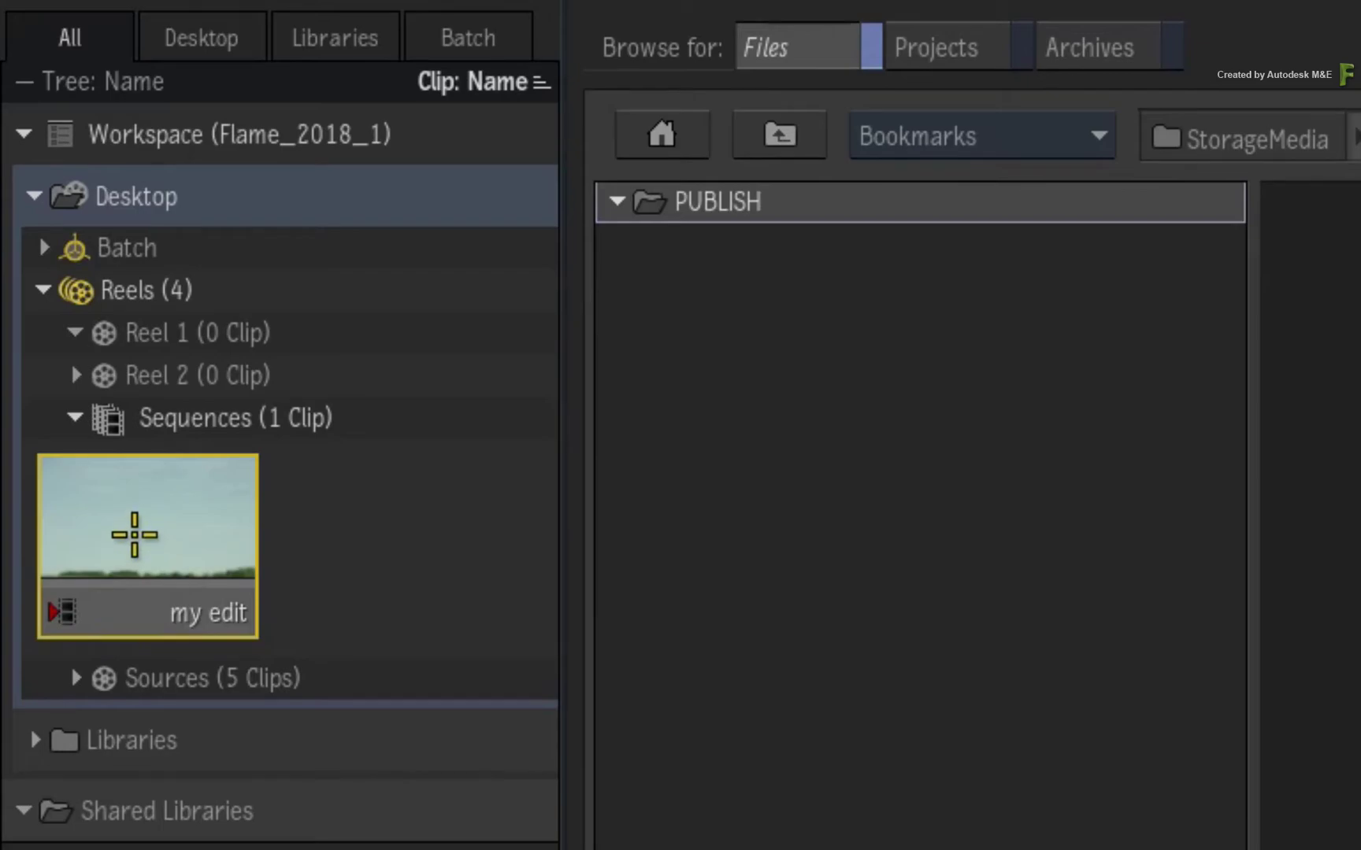
Step: Drop my edit onto PUBLISH for export, trying Movie before returning to Sequence Publish
left_click_drag(135, 535, 777, 301)
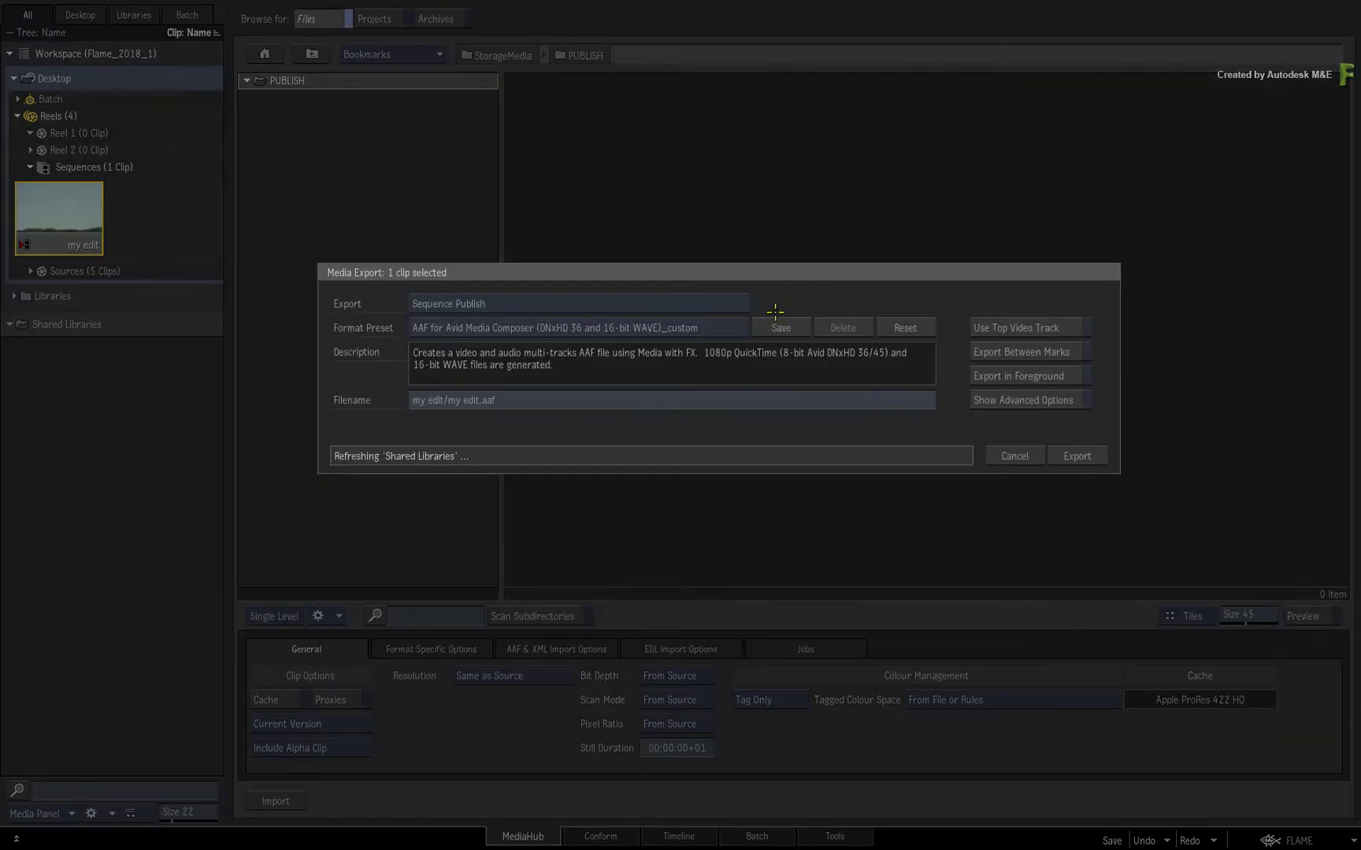
left_click(725, 308)
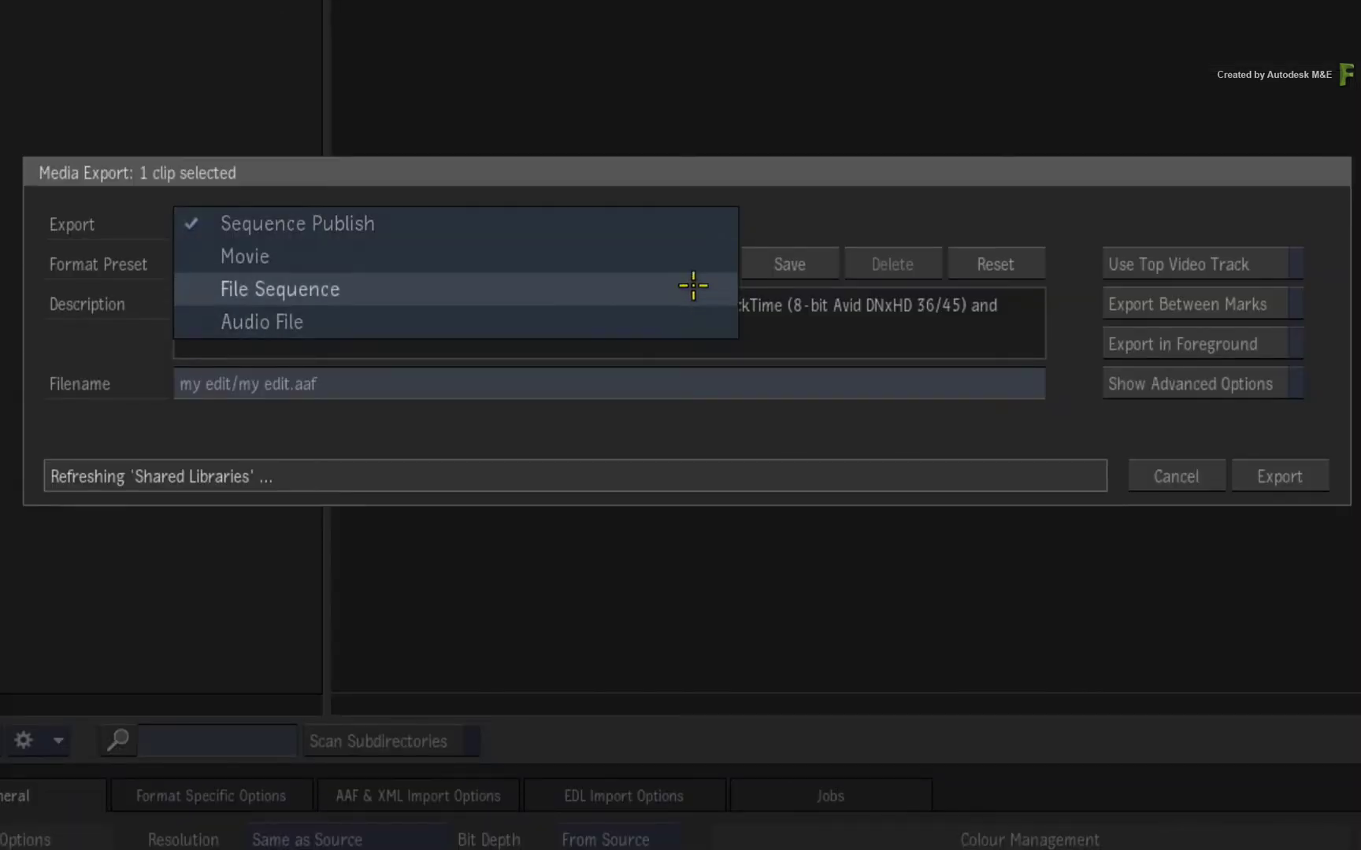
left_click(693, 257)
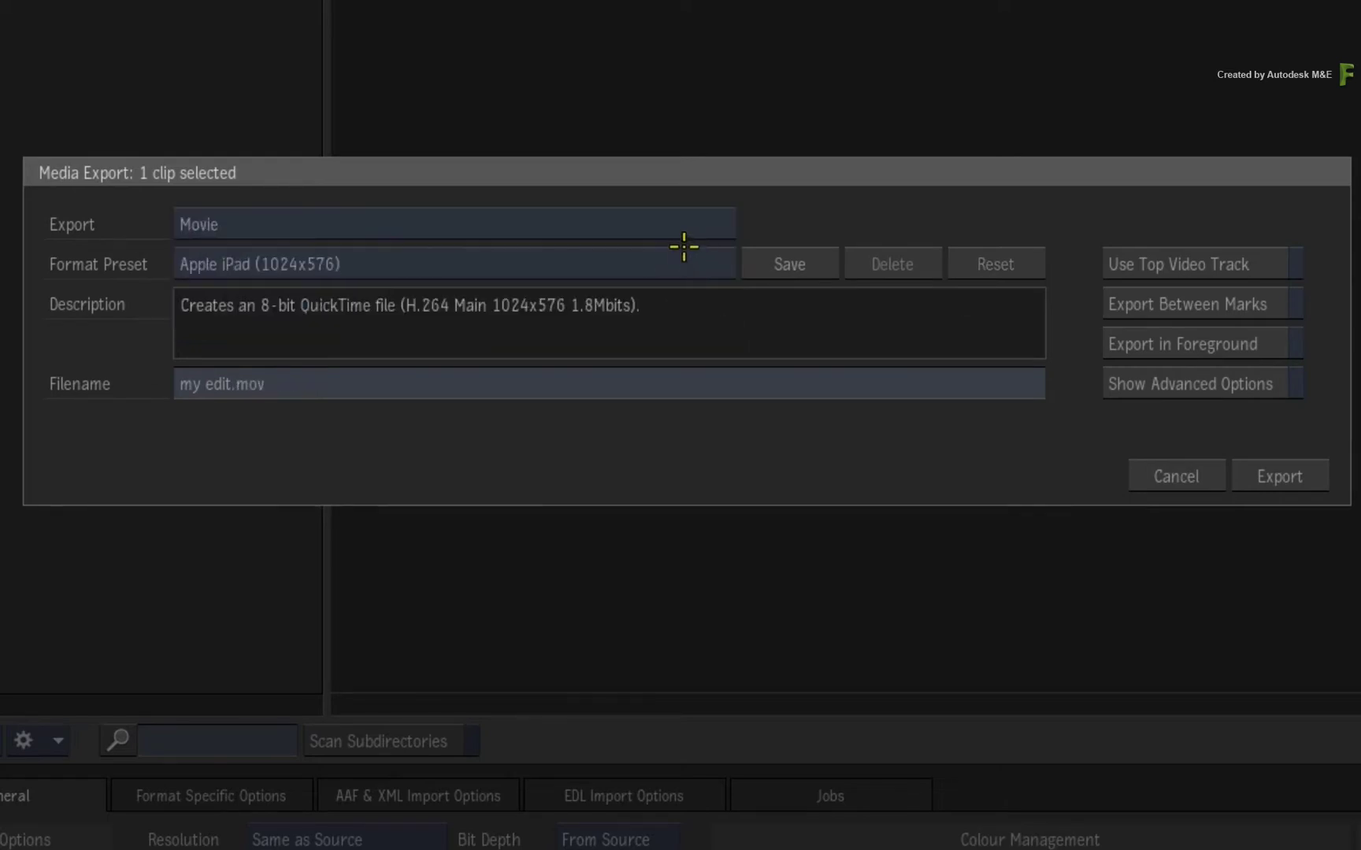
left_click(599, 218)
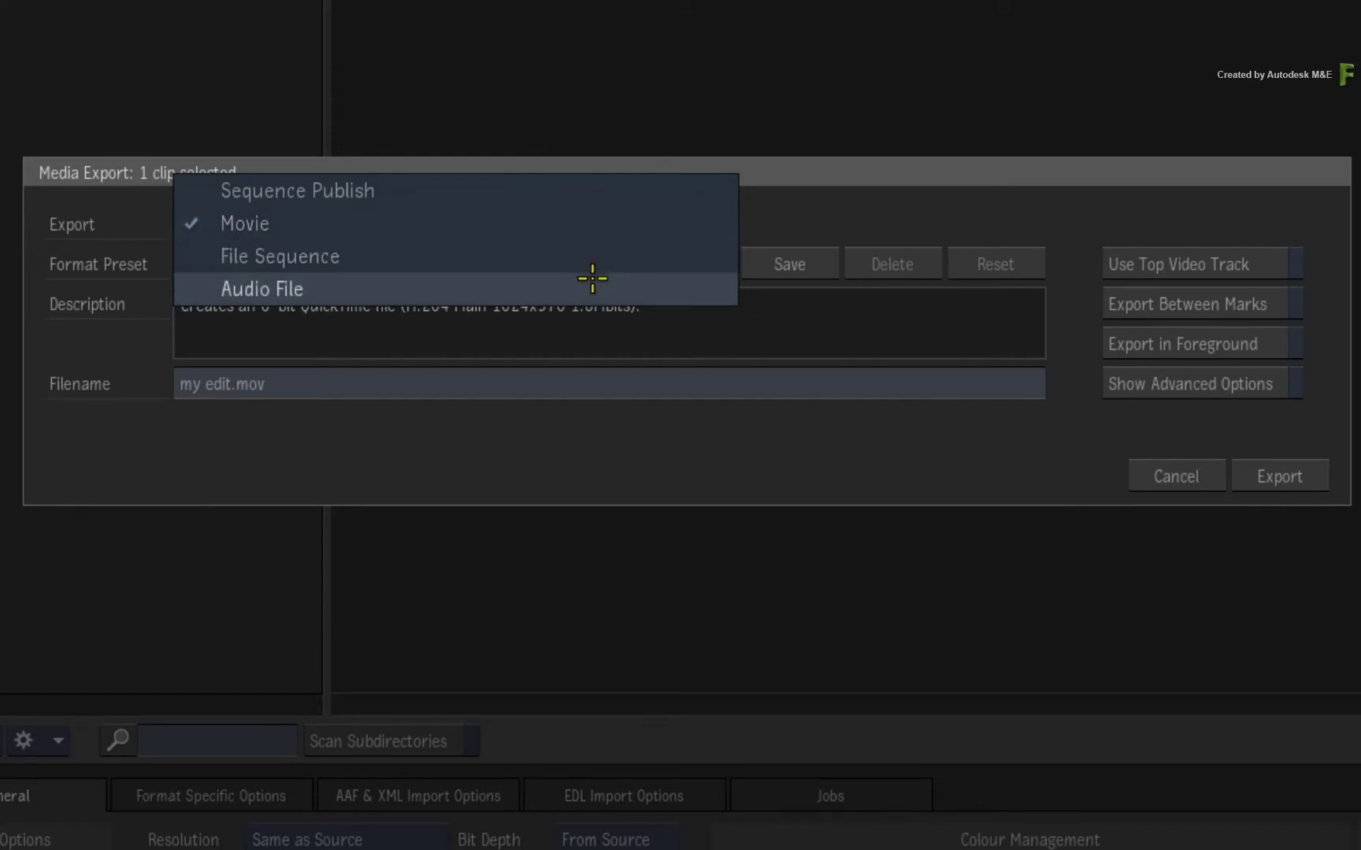
left_click(597, 230)
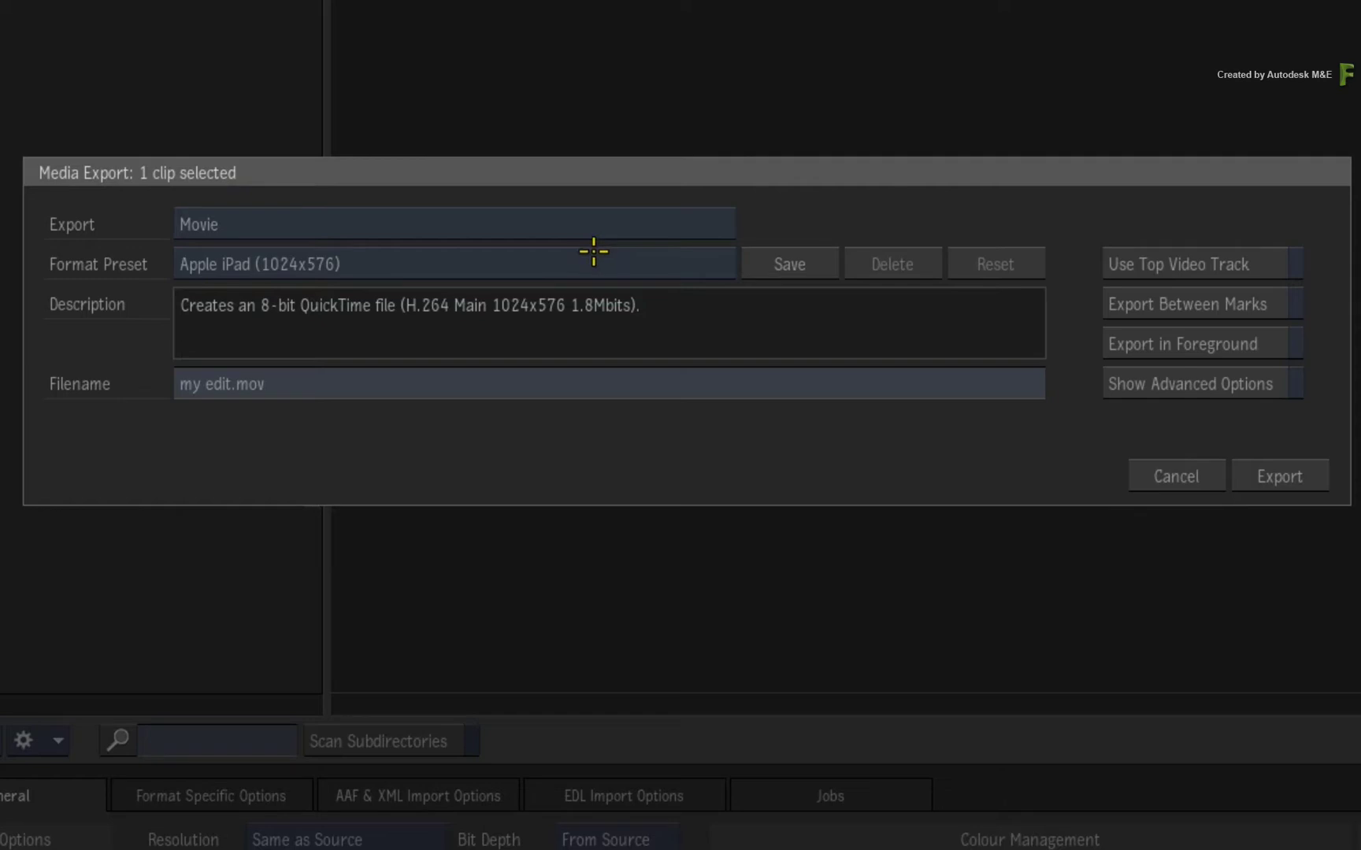
left_click(598, 224)
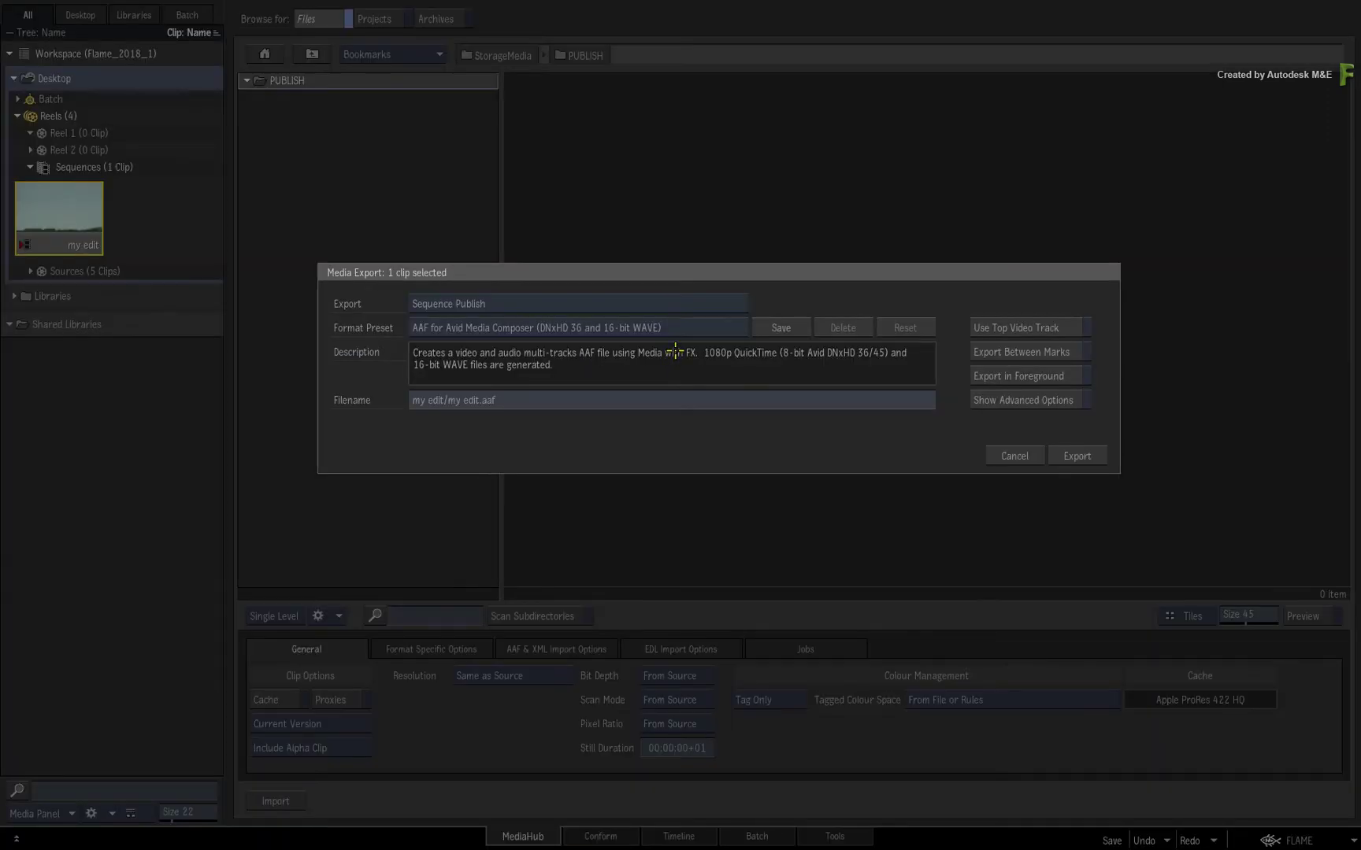
Step: Open the Format Preset list, currently AAF for Avid Media Composer (DNxHD 36 and 16-bit WAVE)
left_click(685, 328)
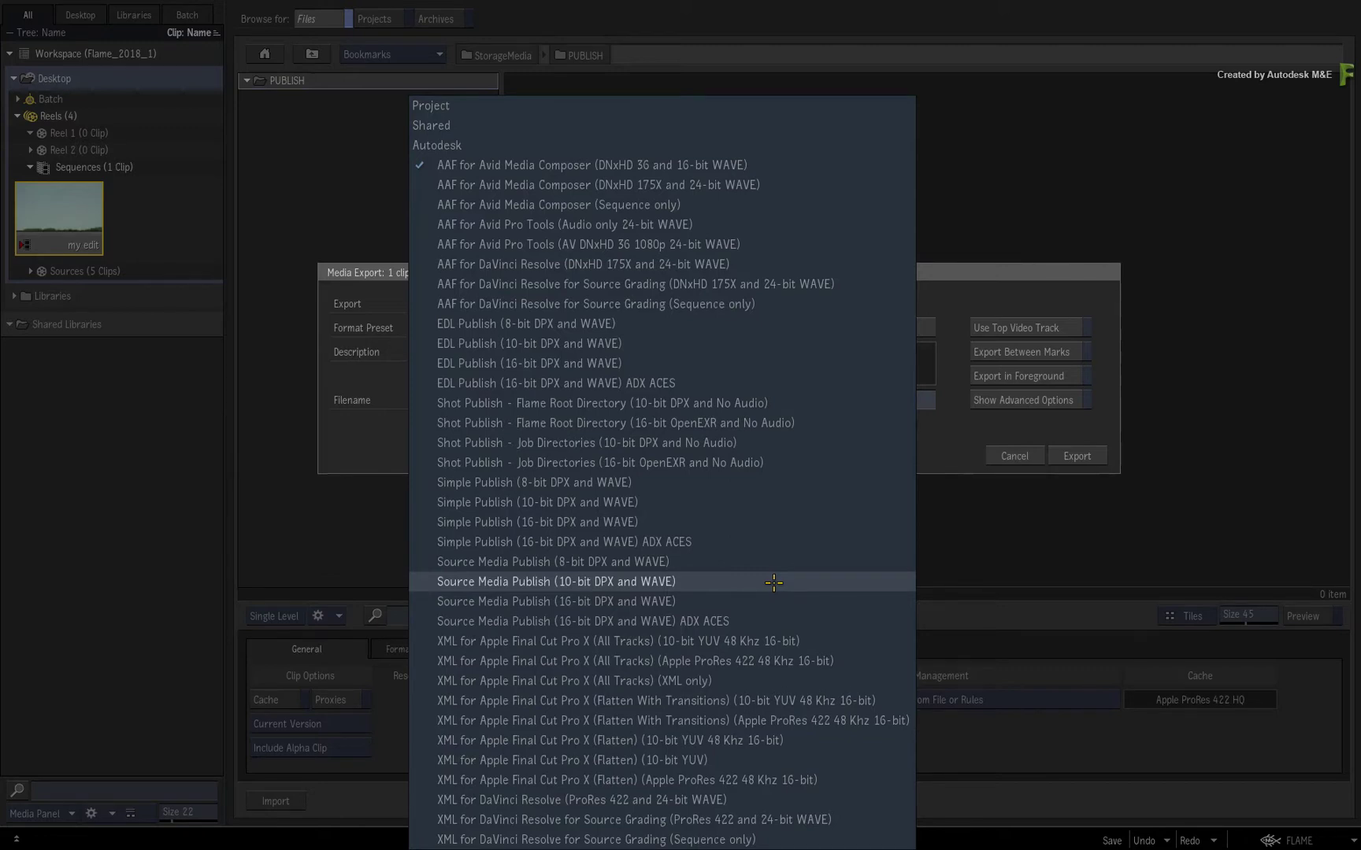
Step: Choose the Source Media Publish (10-bit DPX and WAVE) preset and show its advanced options
left_click(774, 582)
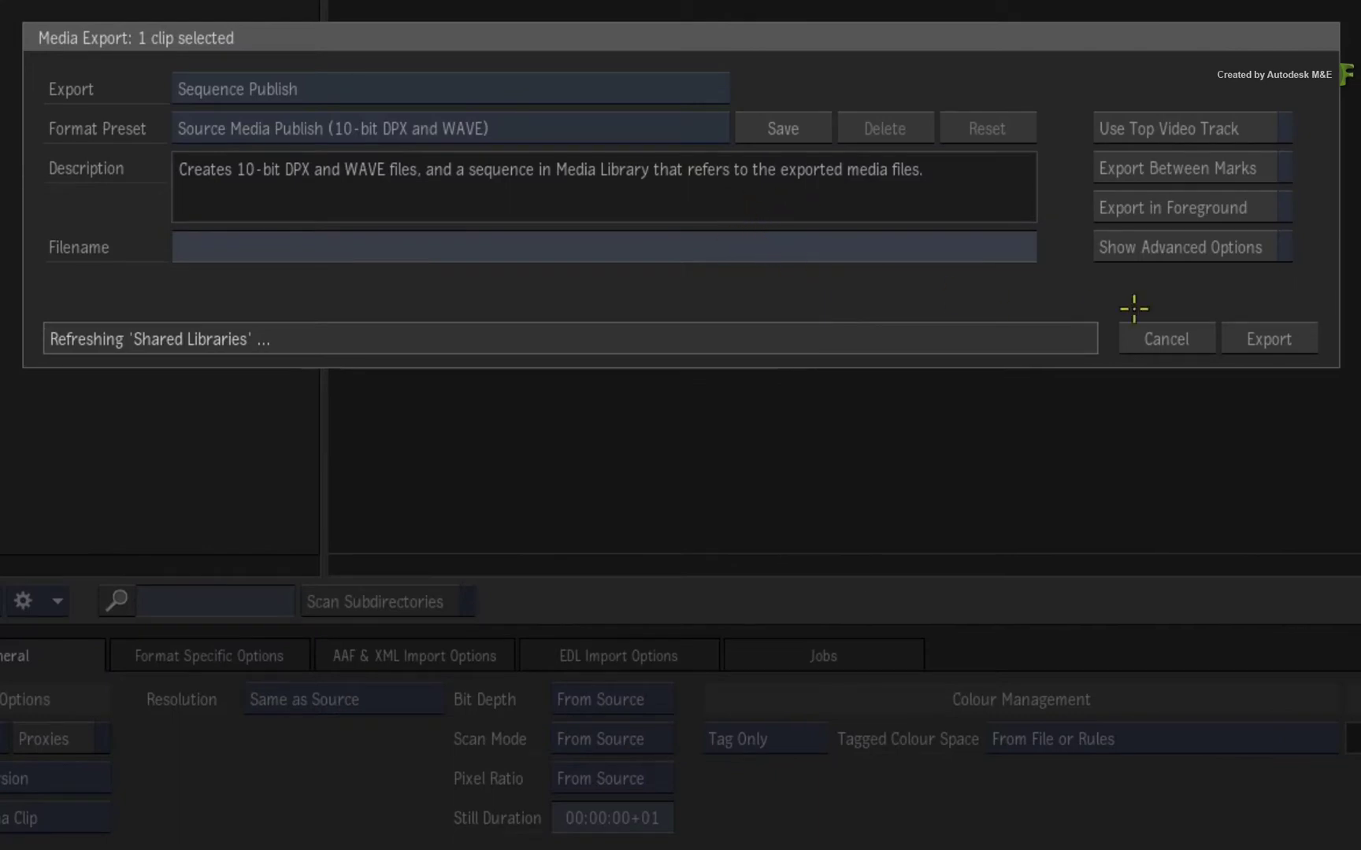
left_click(1191, 249)
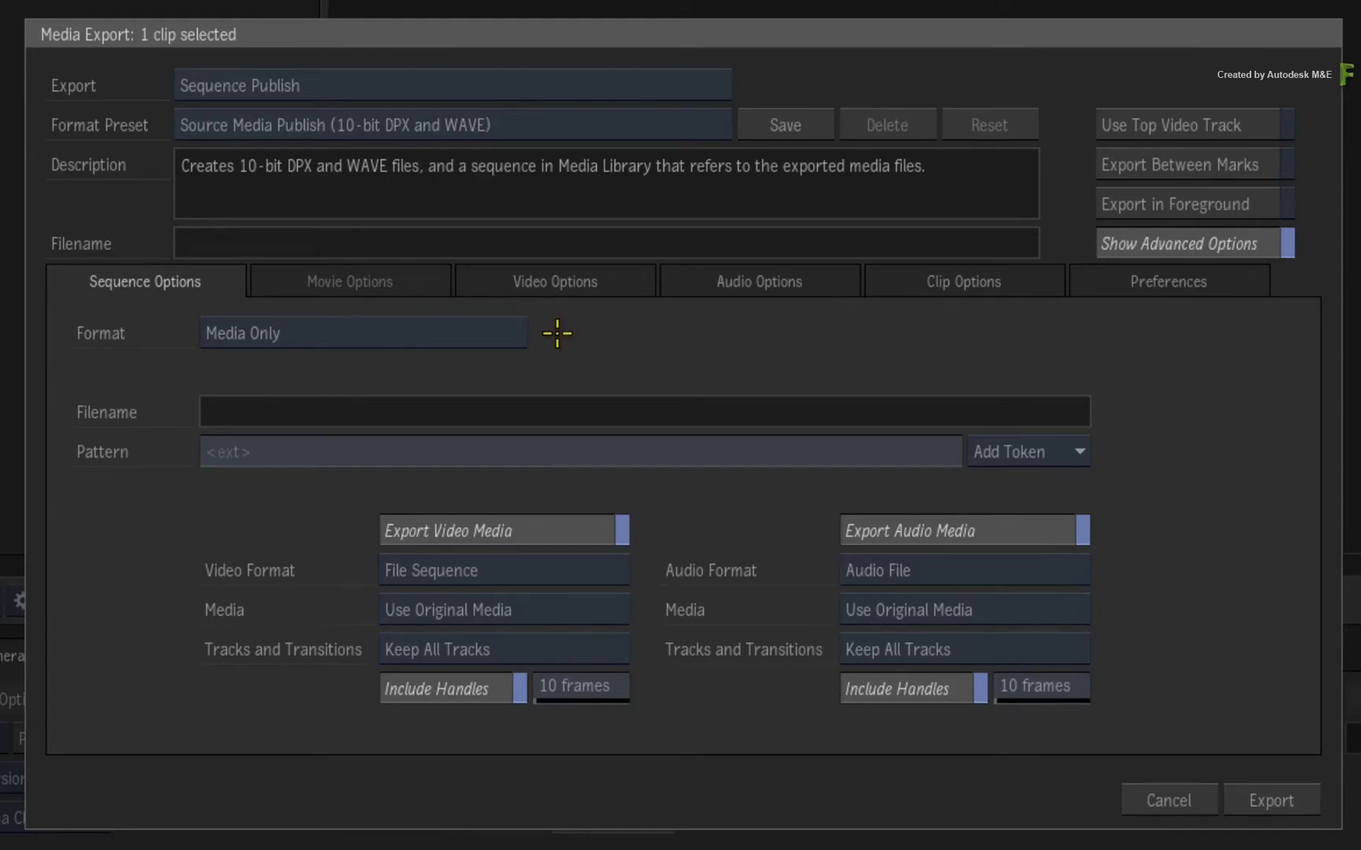
left_click(506, 340)
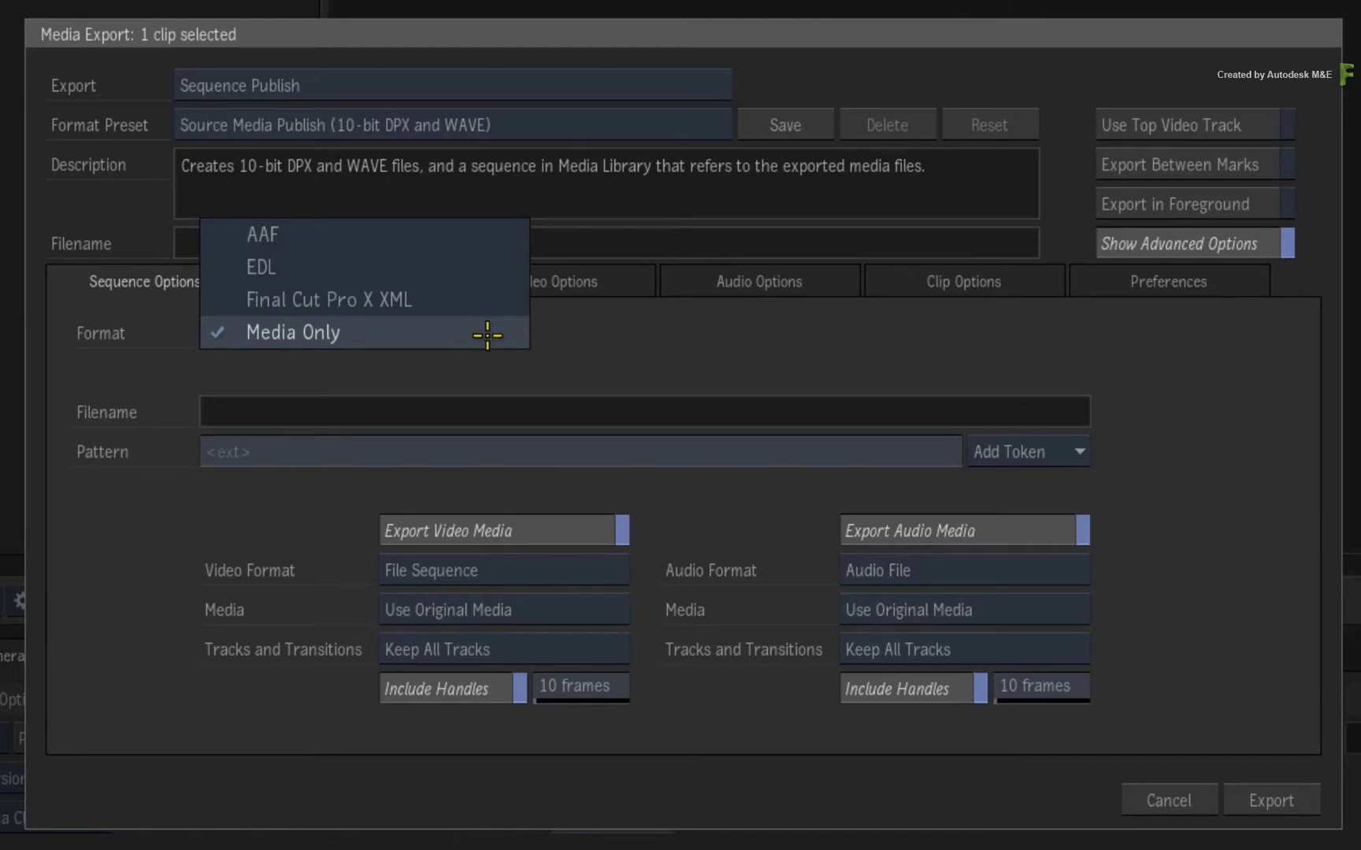
left_click(487, 335)
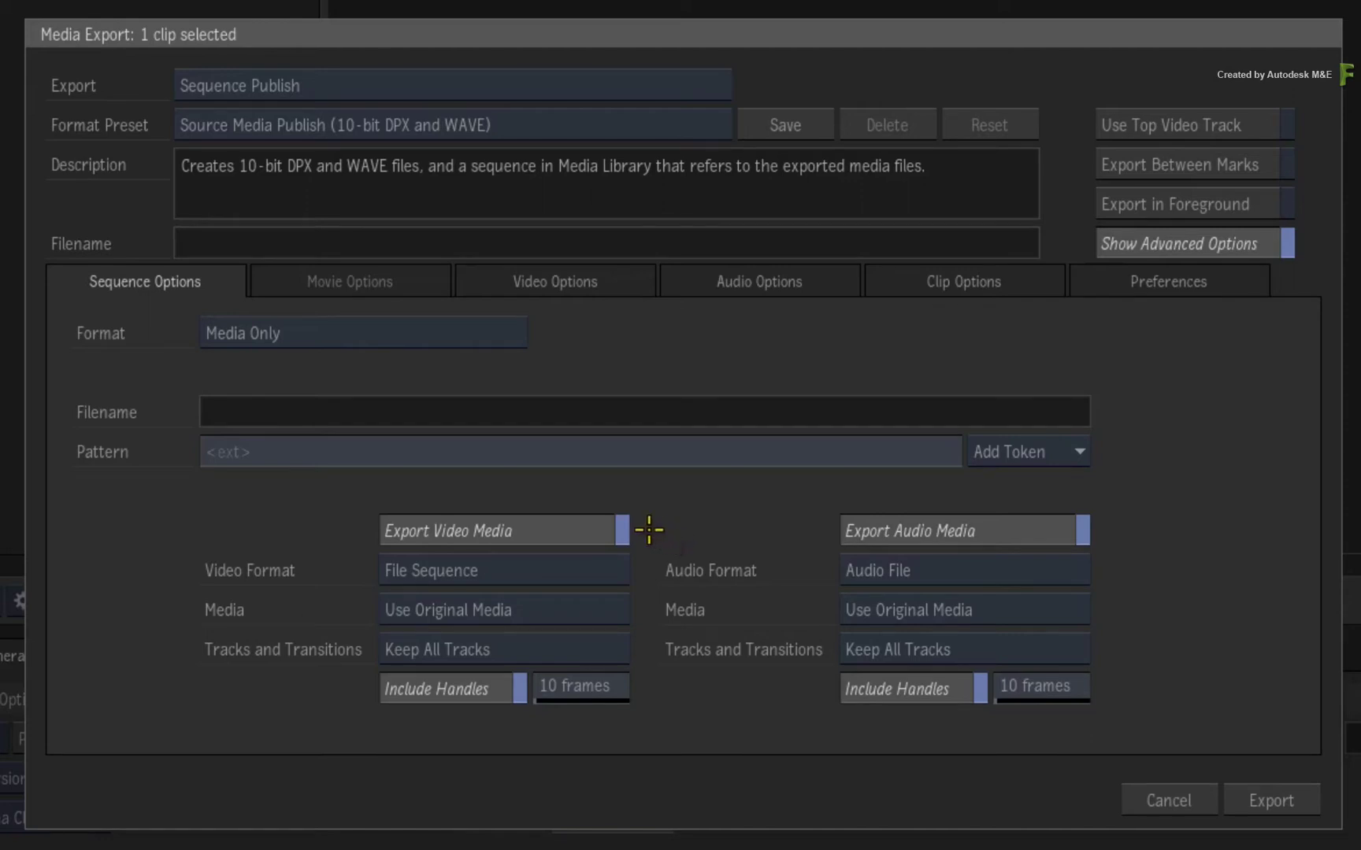
left_click(590, 574)
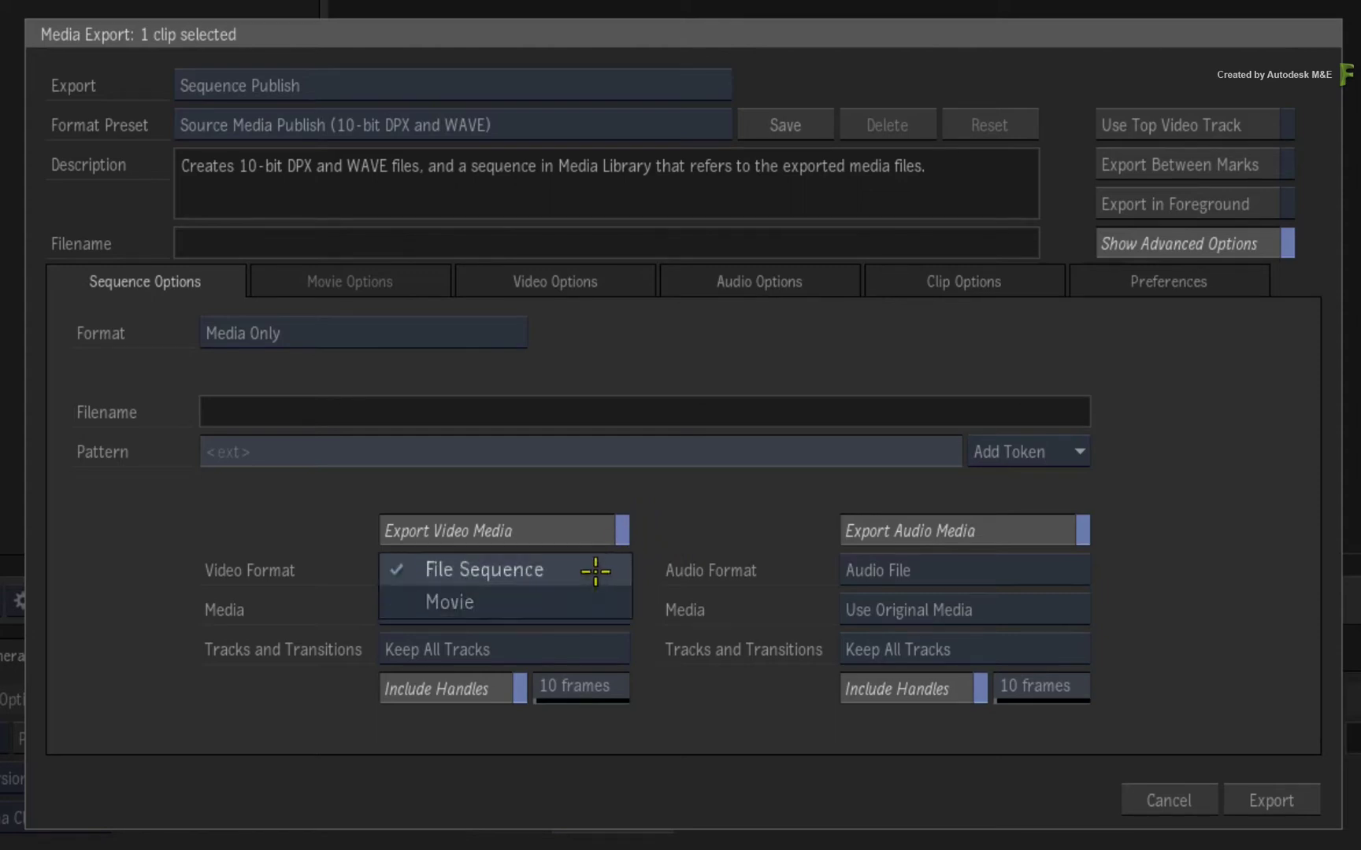
left_click(591, 573)
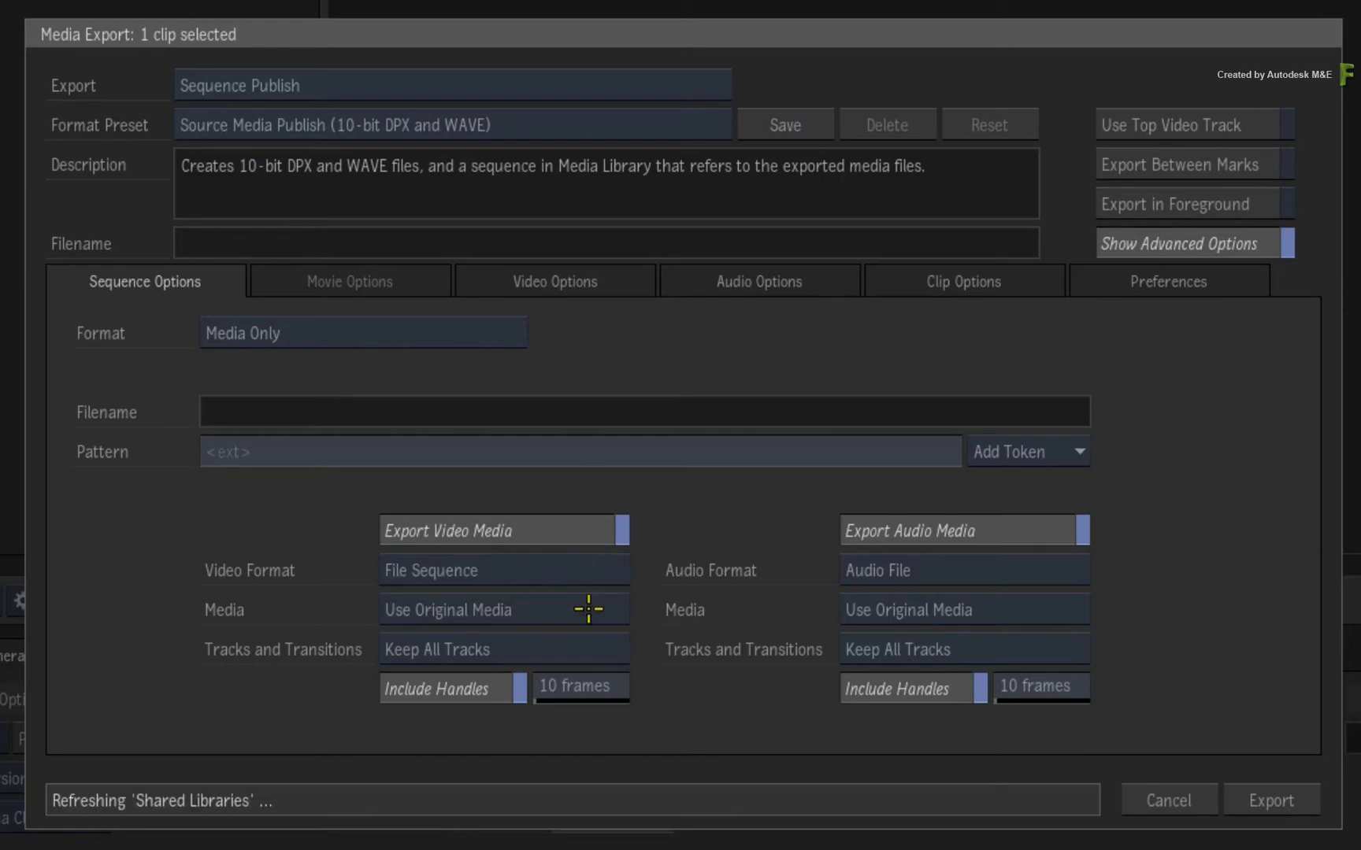
left_click(585, 608)
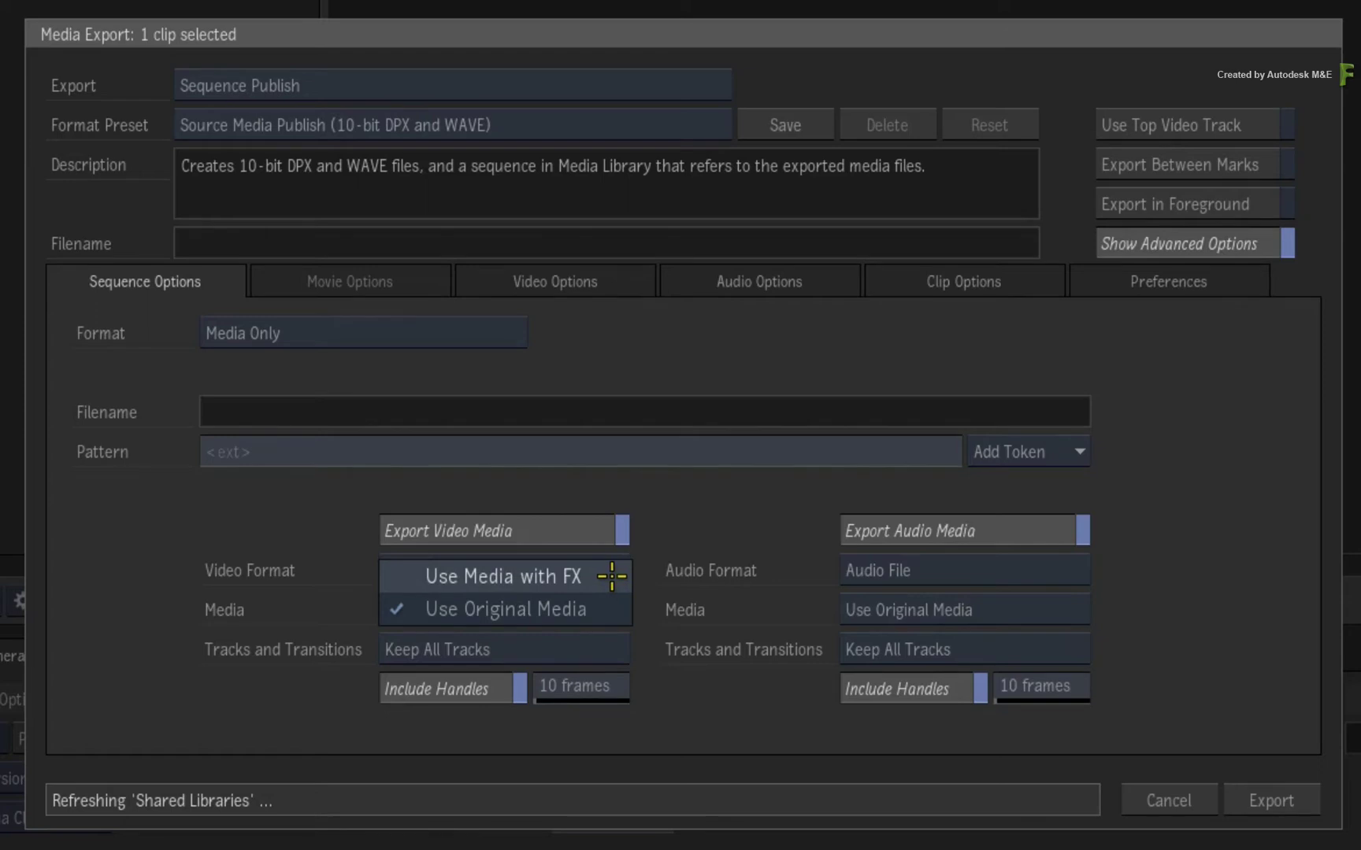
left_click(611, 602)
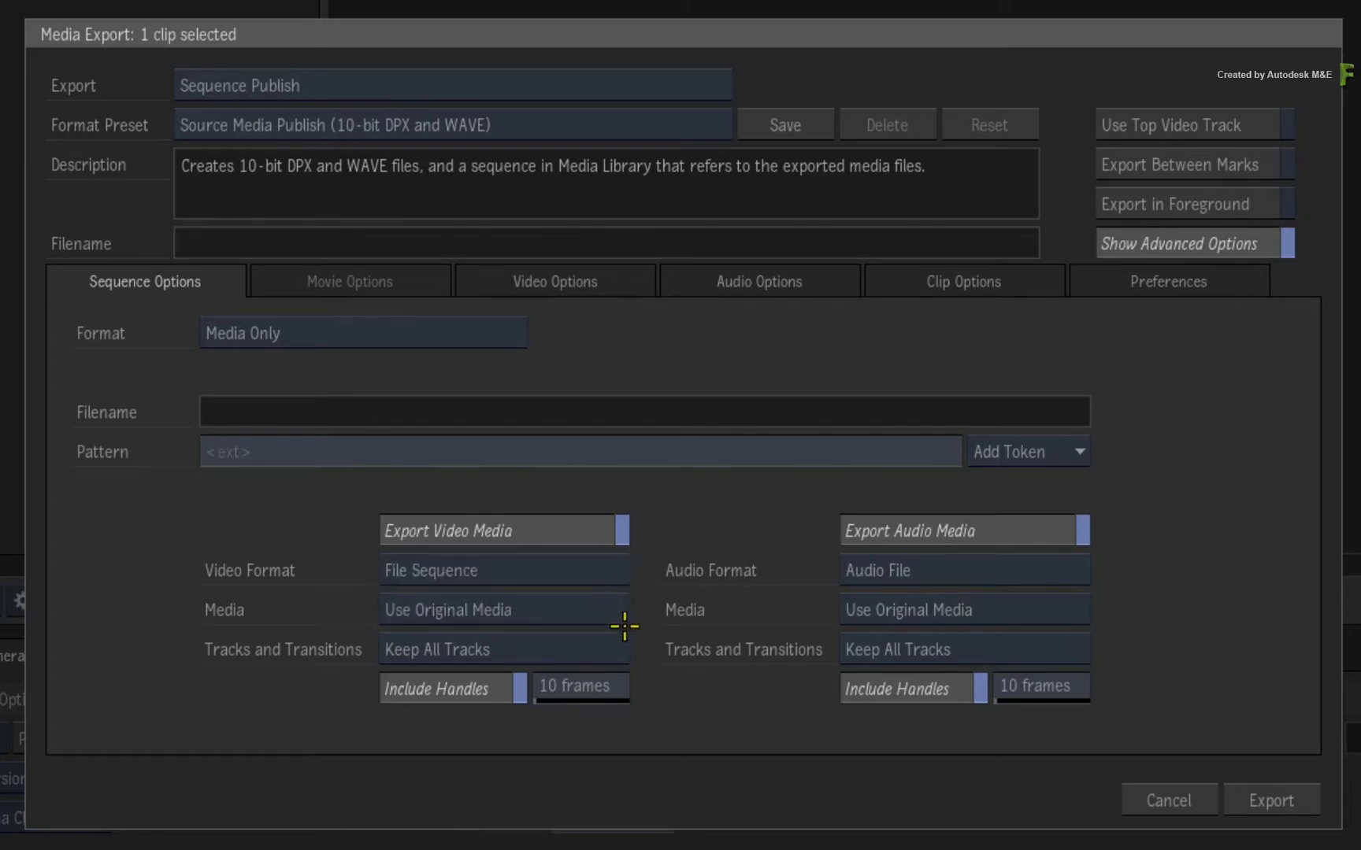
left_click(550, 648)
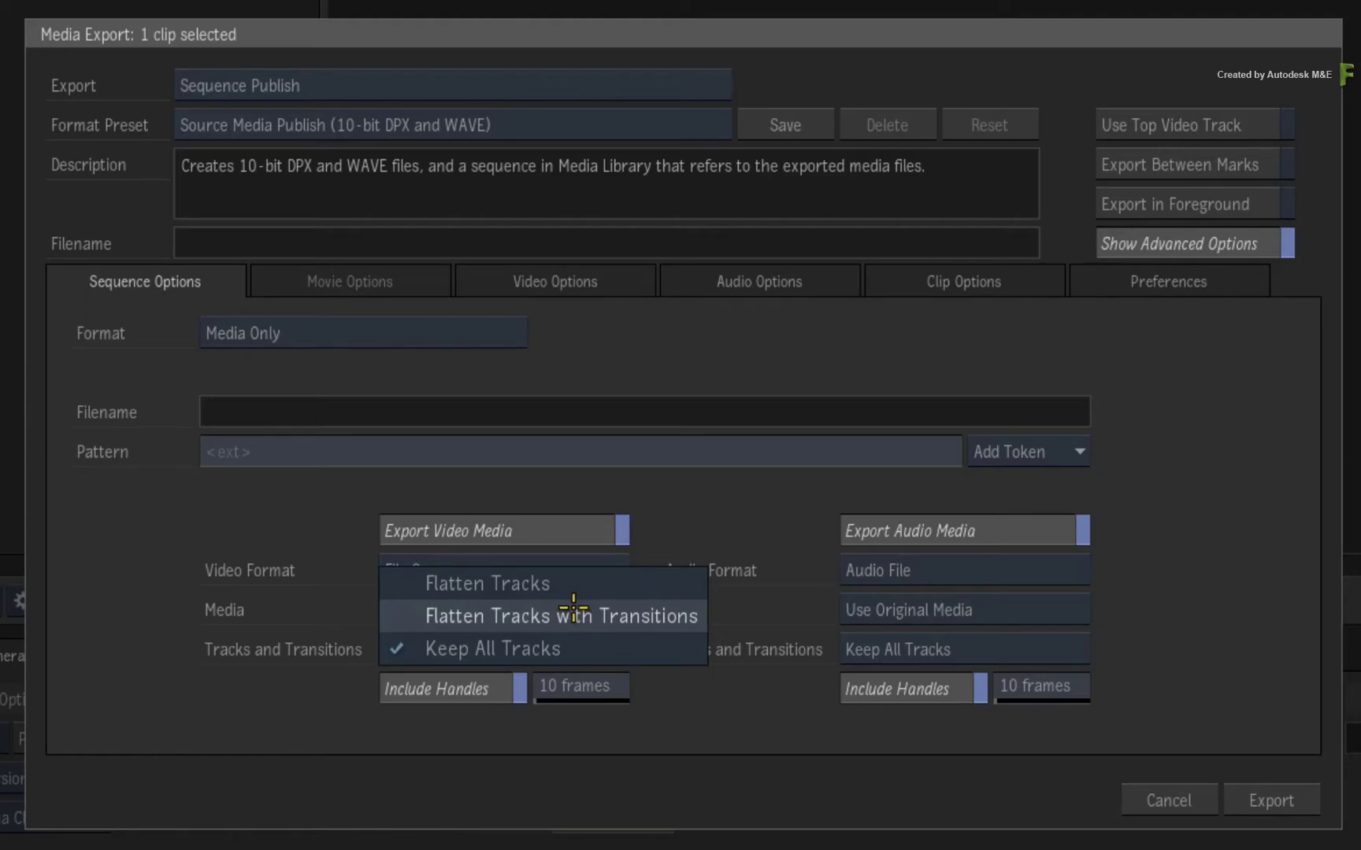
left_click(593, 647)
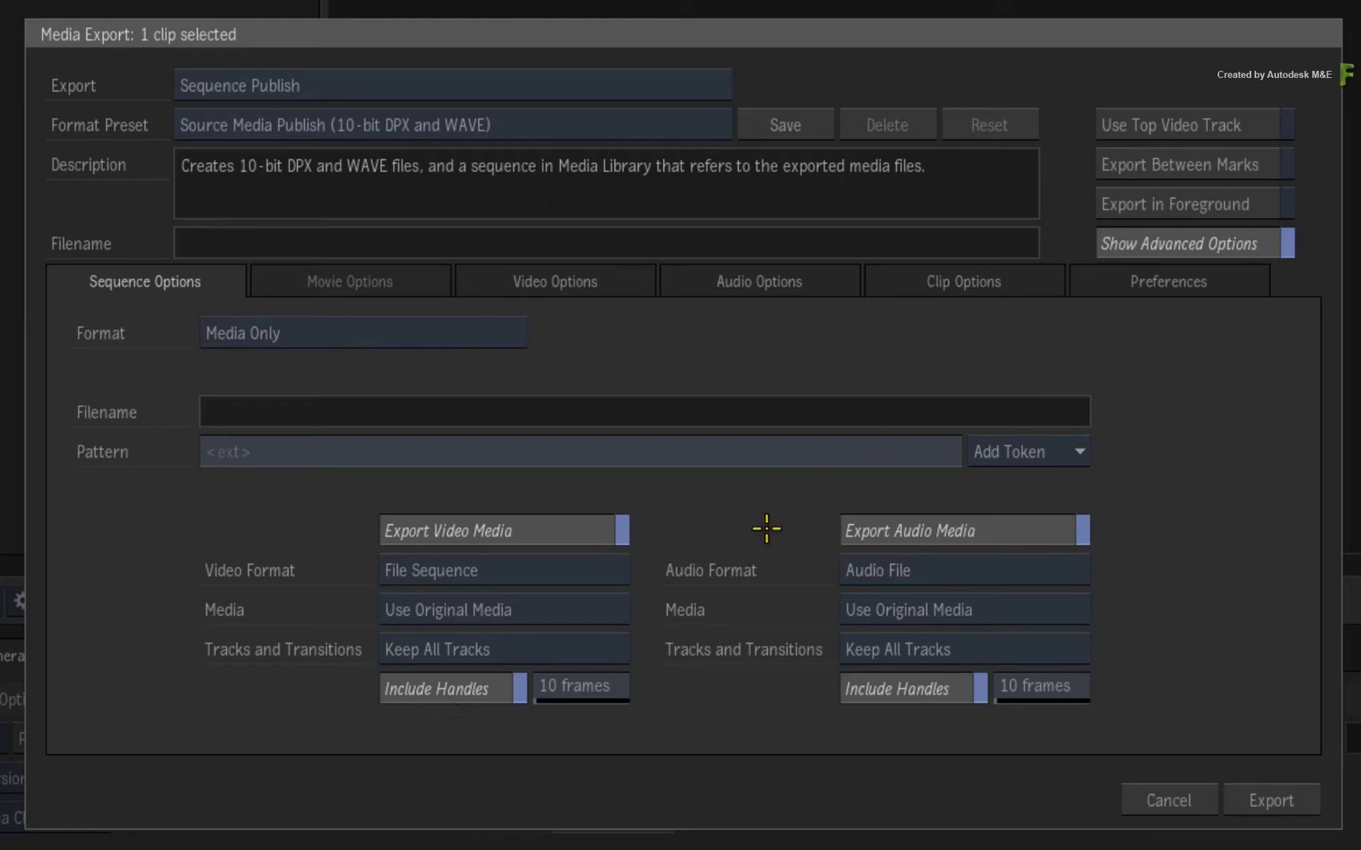
Step: Turn Export Audio Media off so the _custom preset writes only DPX video
left_click(879, 529)
left_click(879, 529)
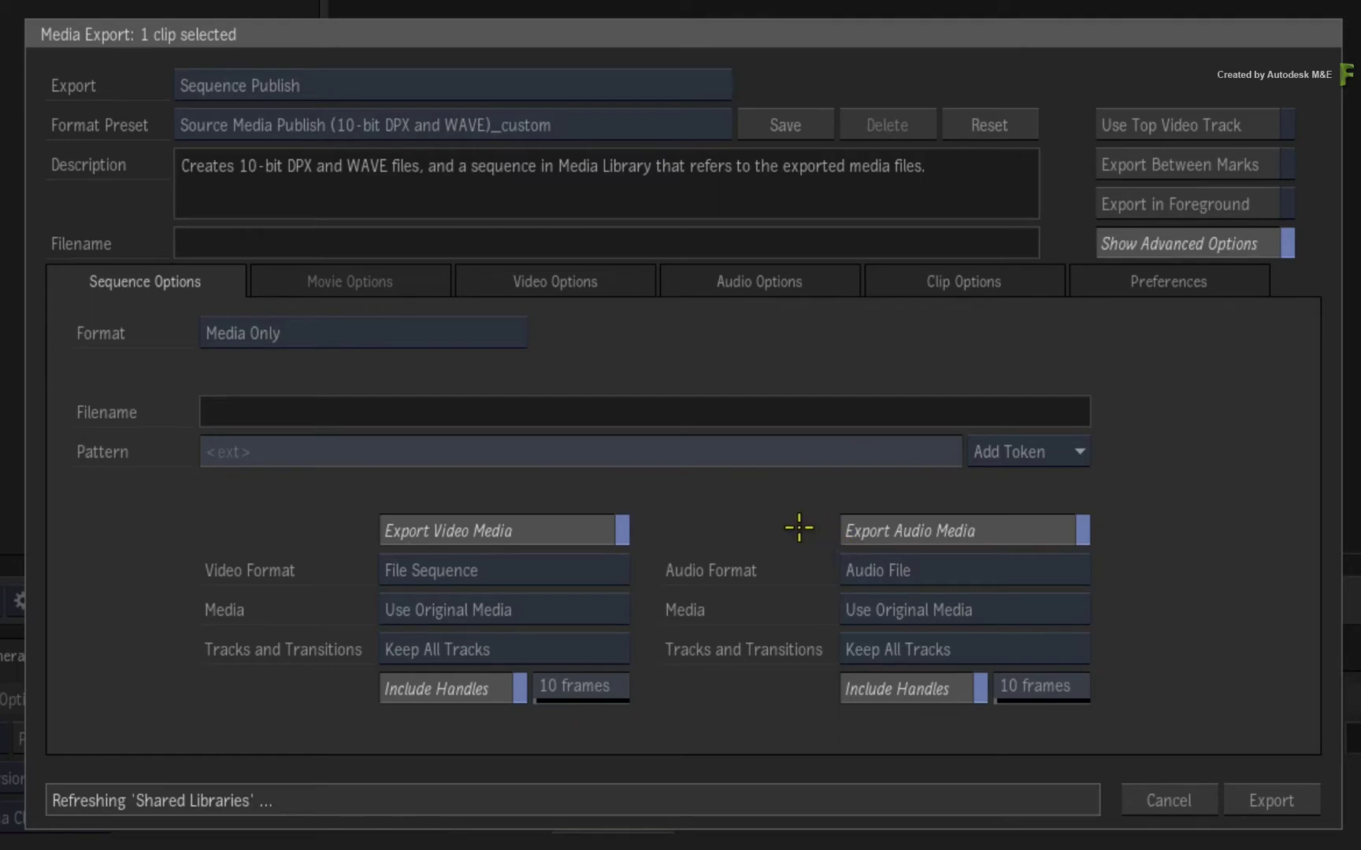
left_click(1021, 530)
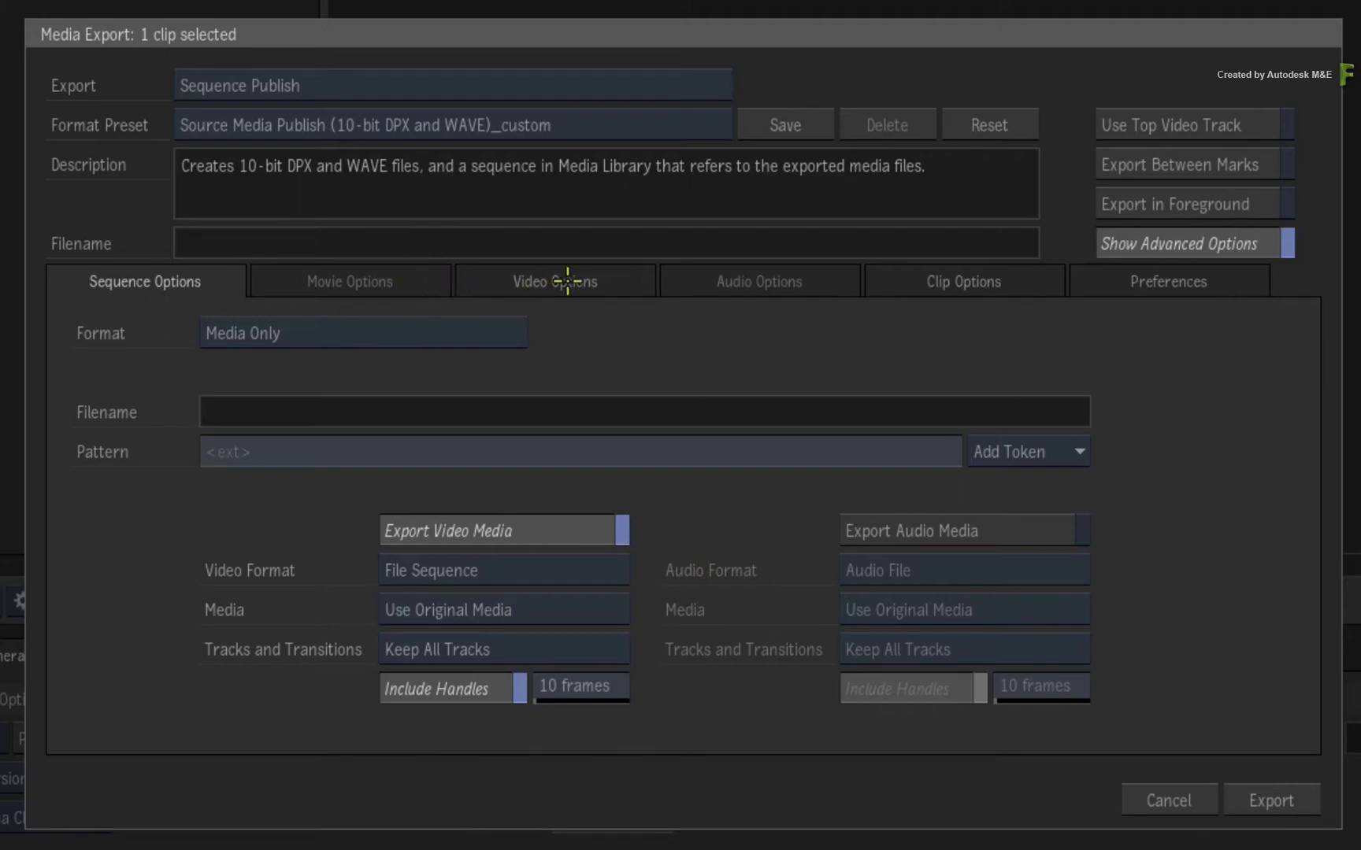
Step: Inspect Video Options: 10-bit DPX frames, leaving the tape/resolution/segment/timecode naming pattern unchanged
left_click(620, 286)
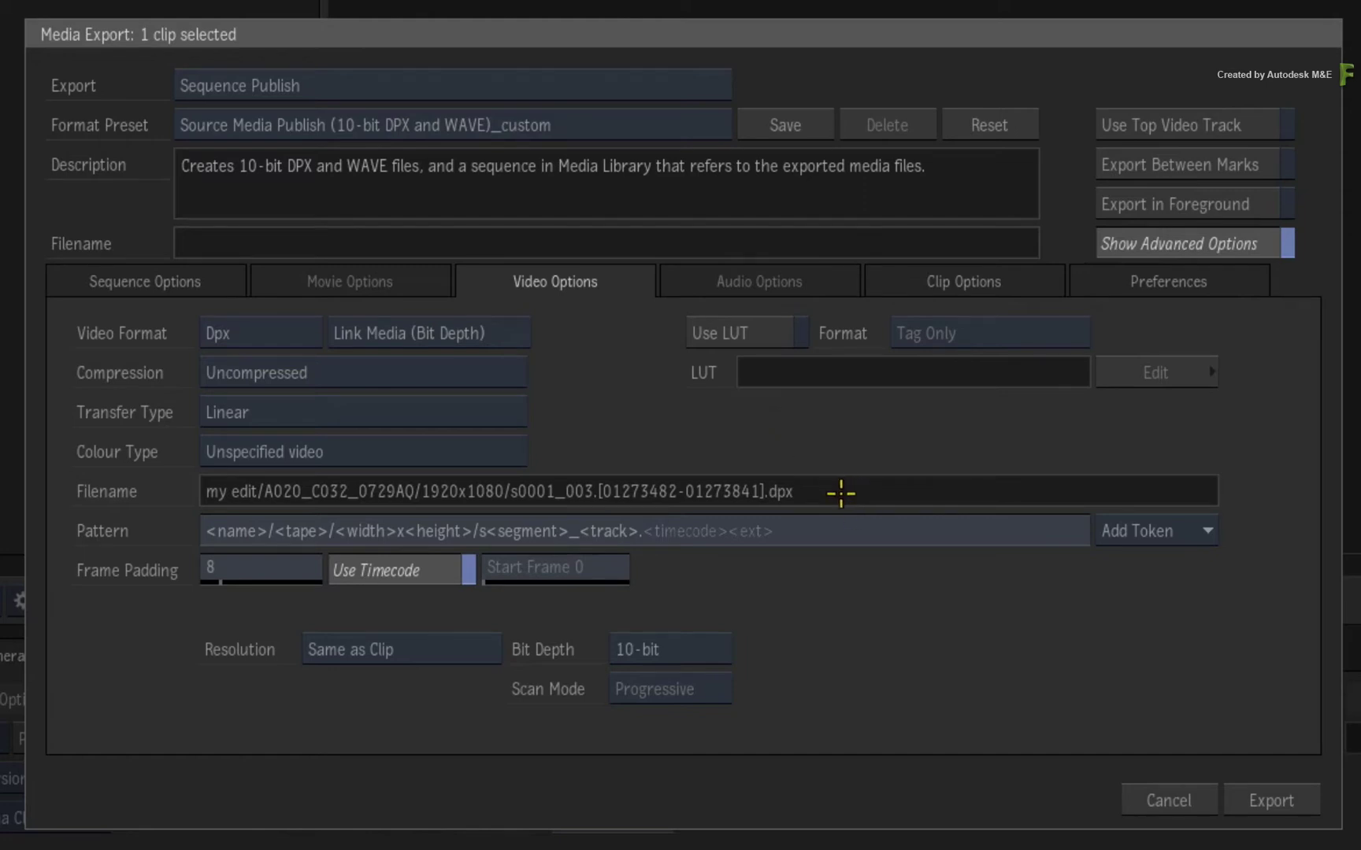
left_click(807, 530)
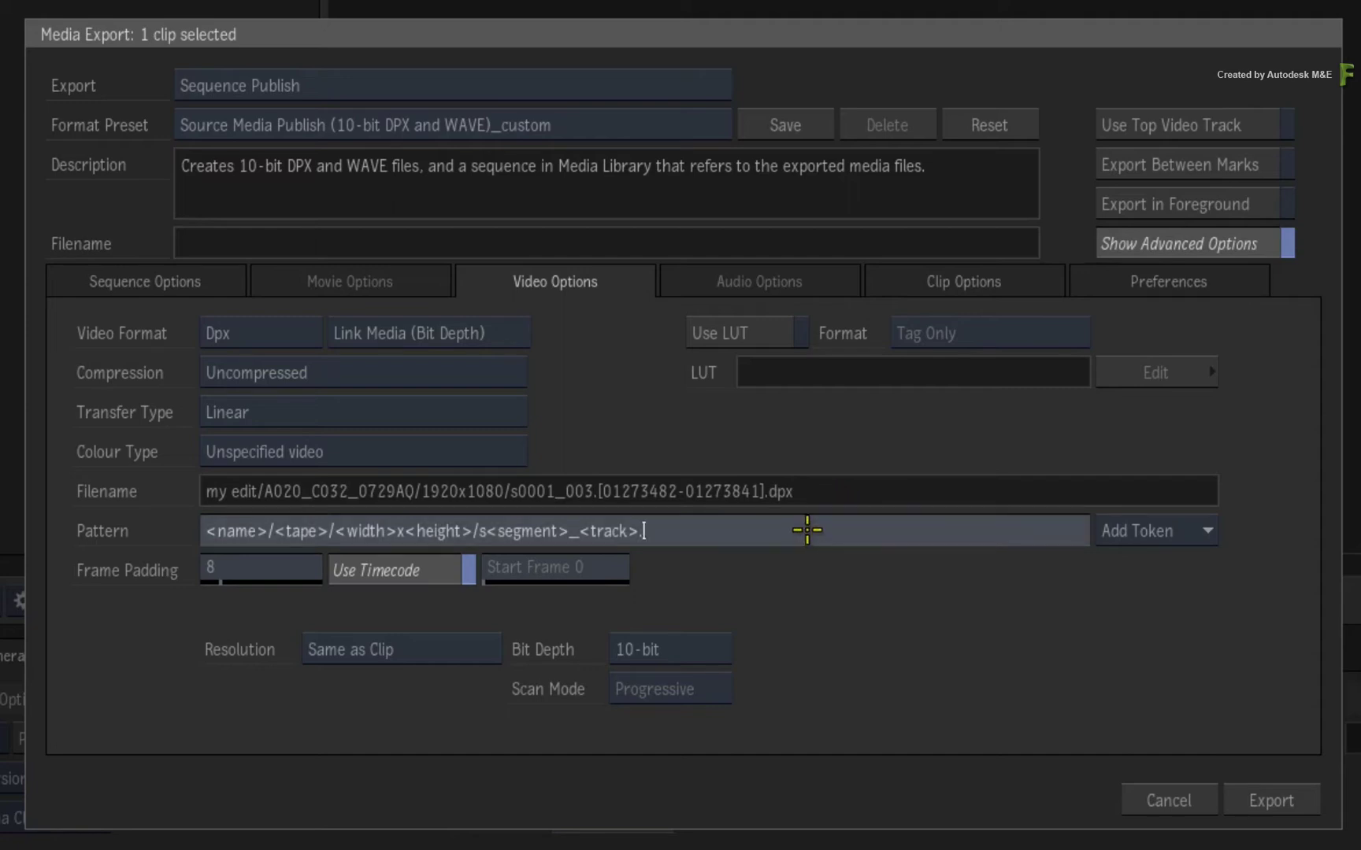
left_click_drag(789, 531, 156, 532)
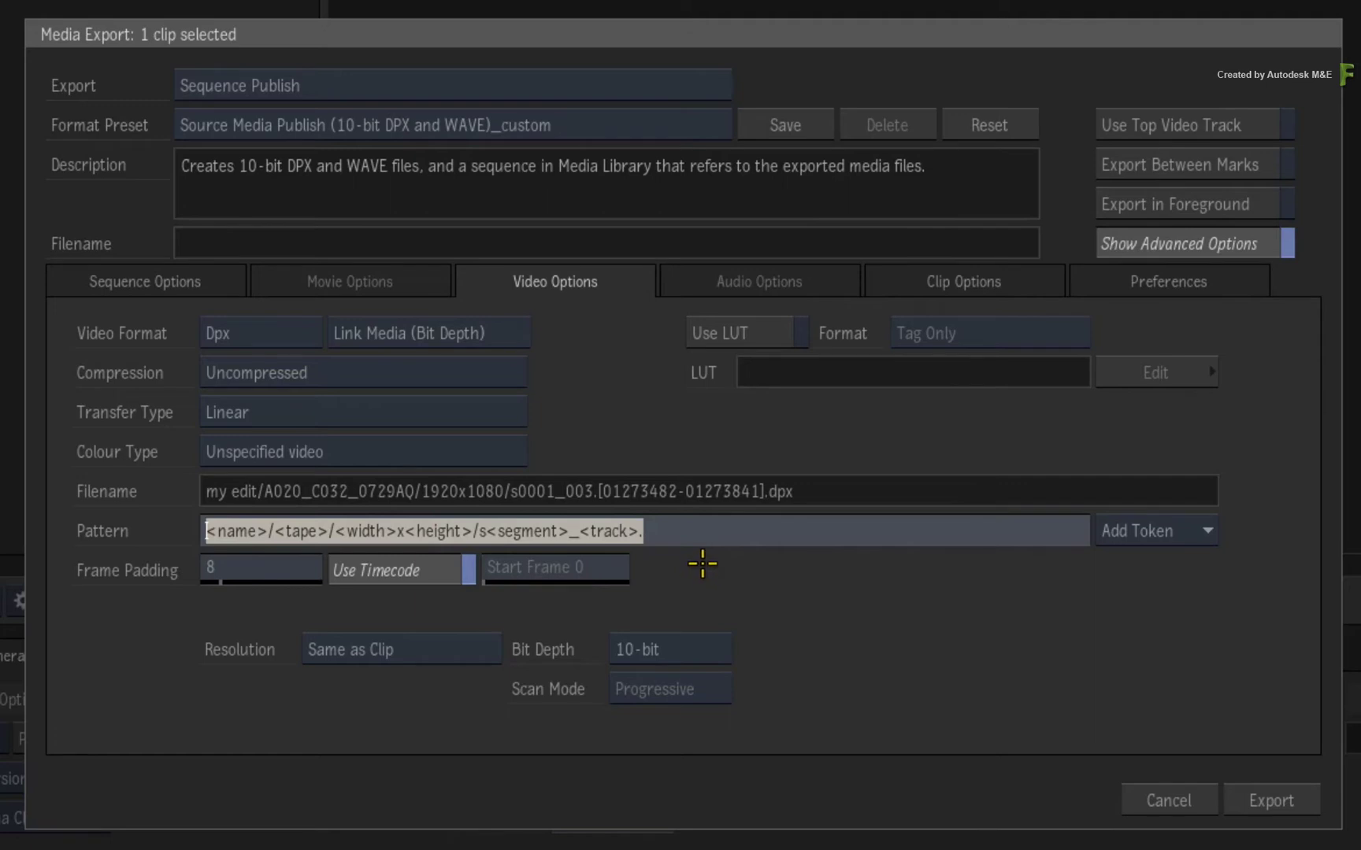
key("Return")
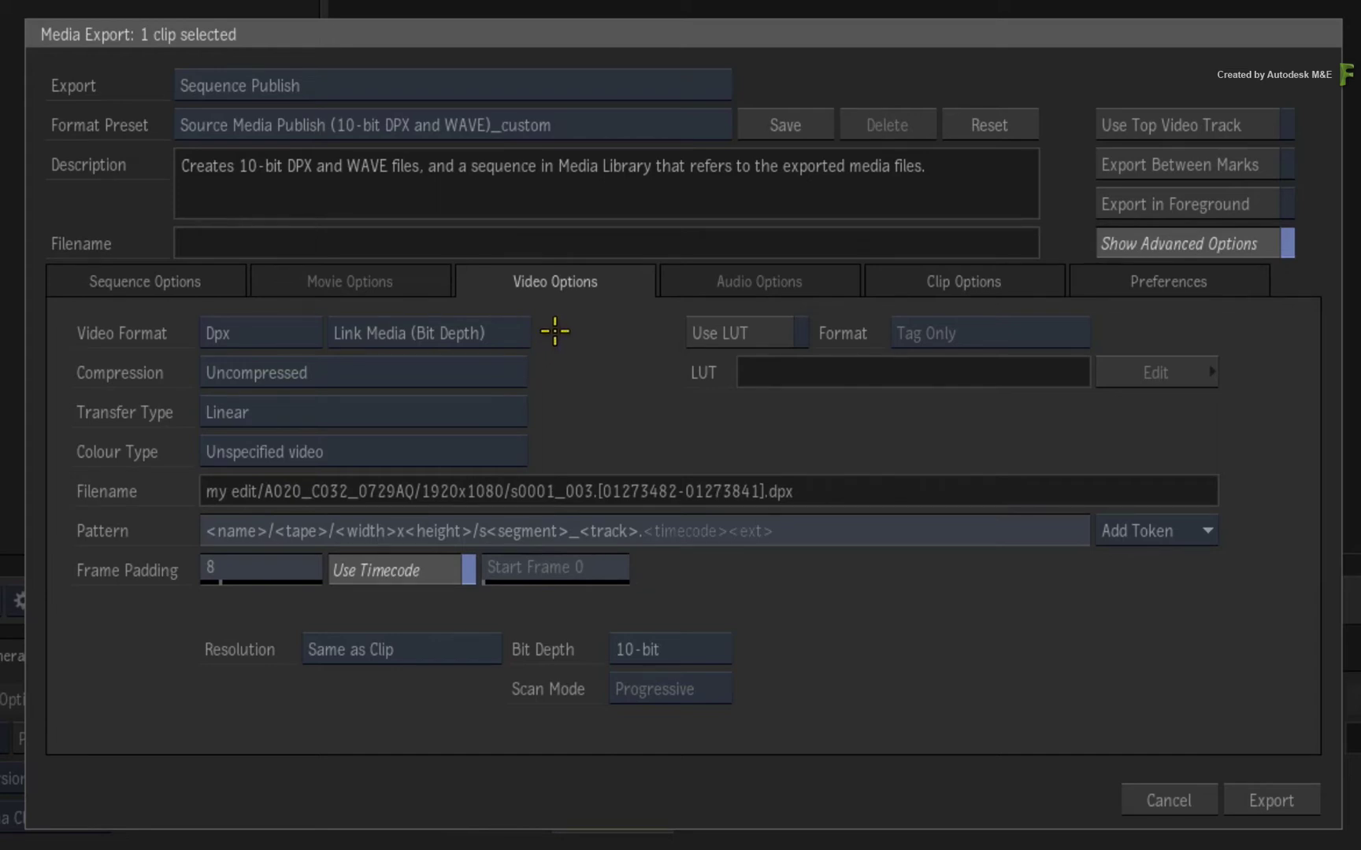
left_click(508, 332)
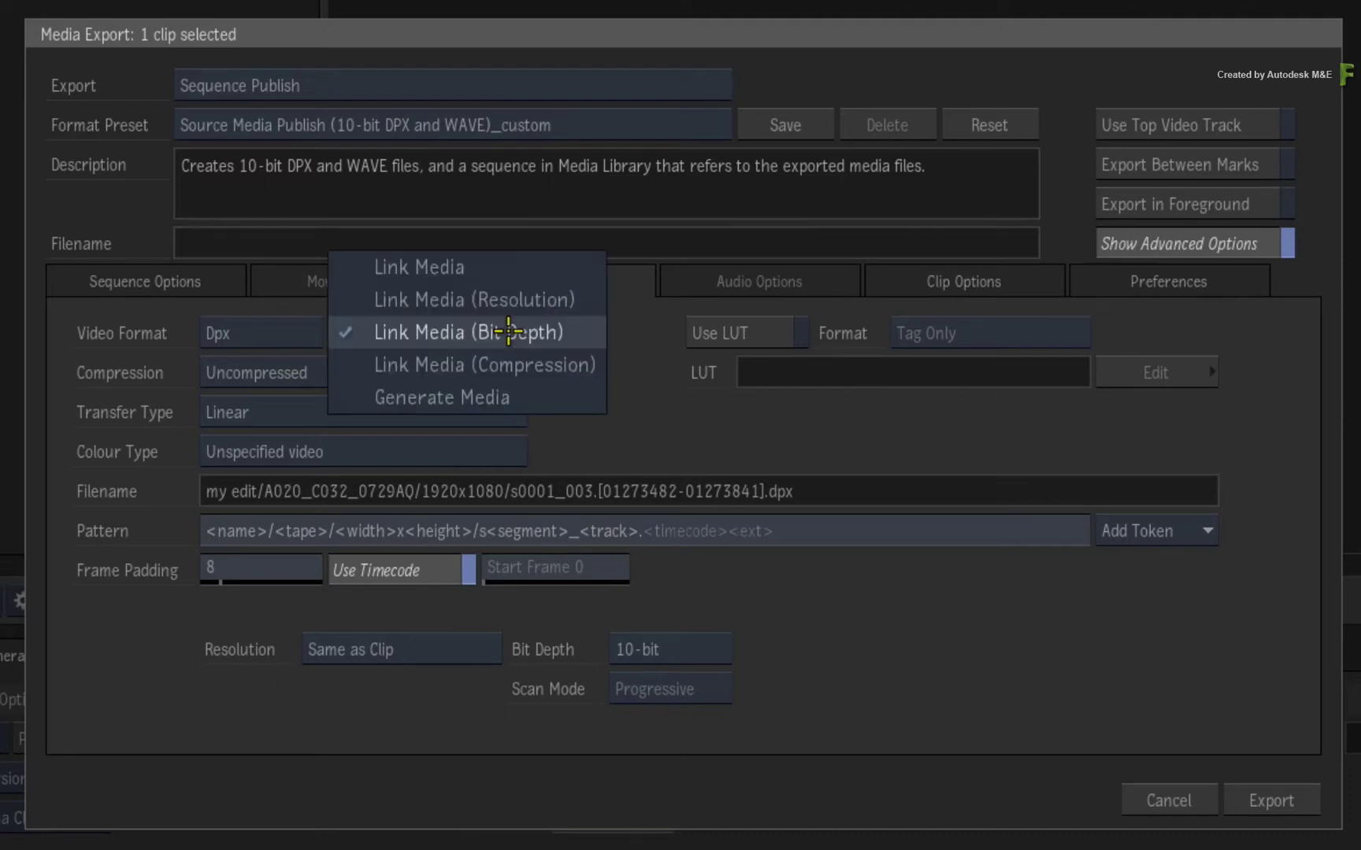
left_click(569, 396)
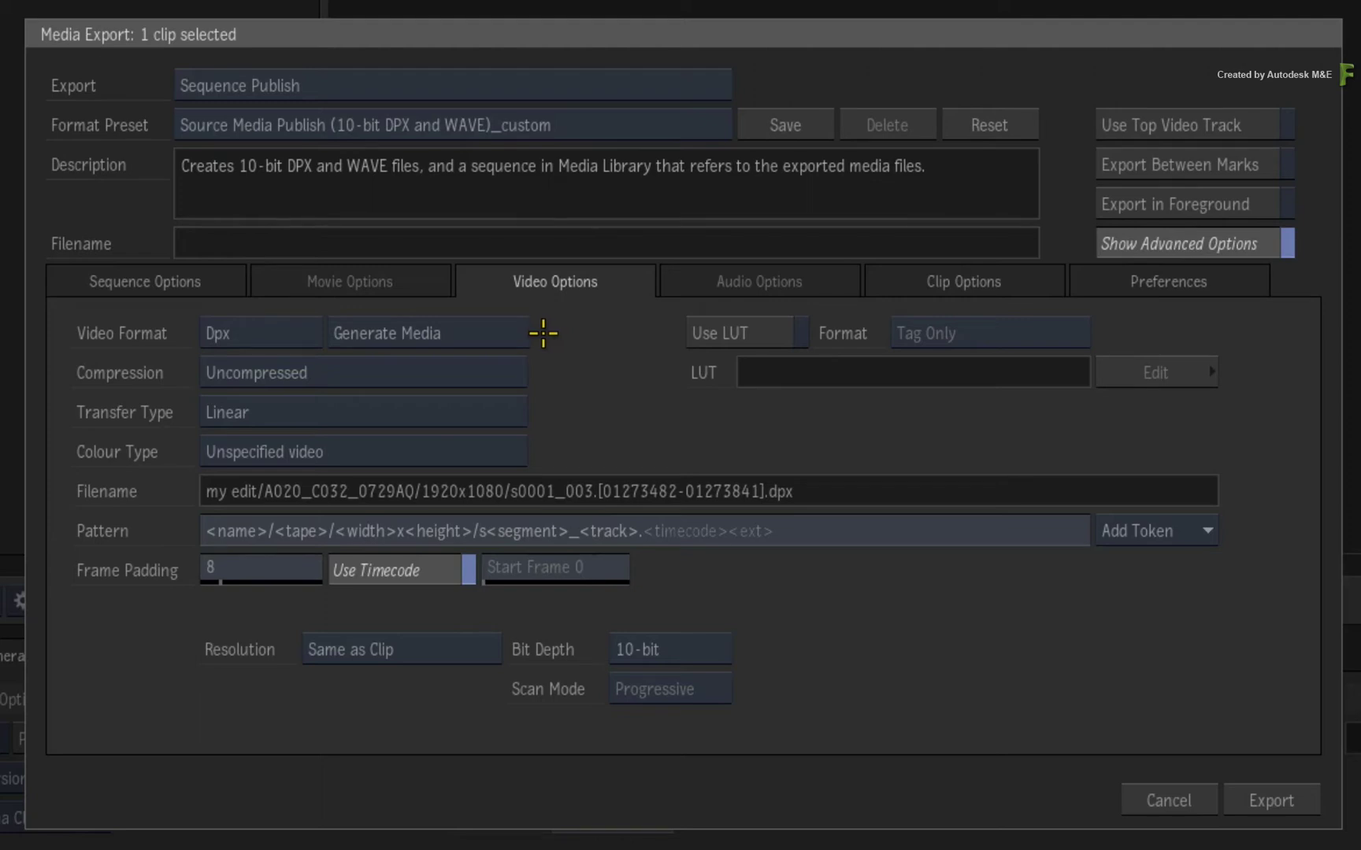
left_click(510, 334)
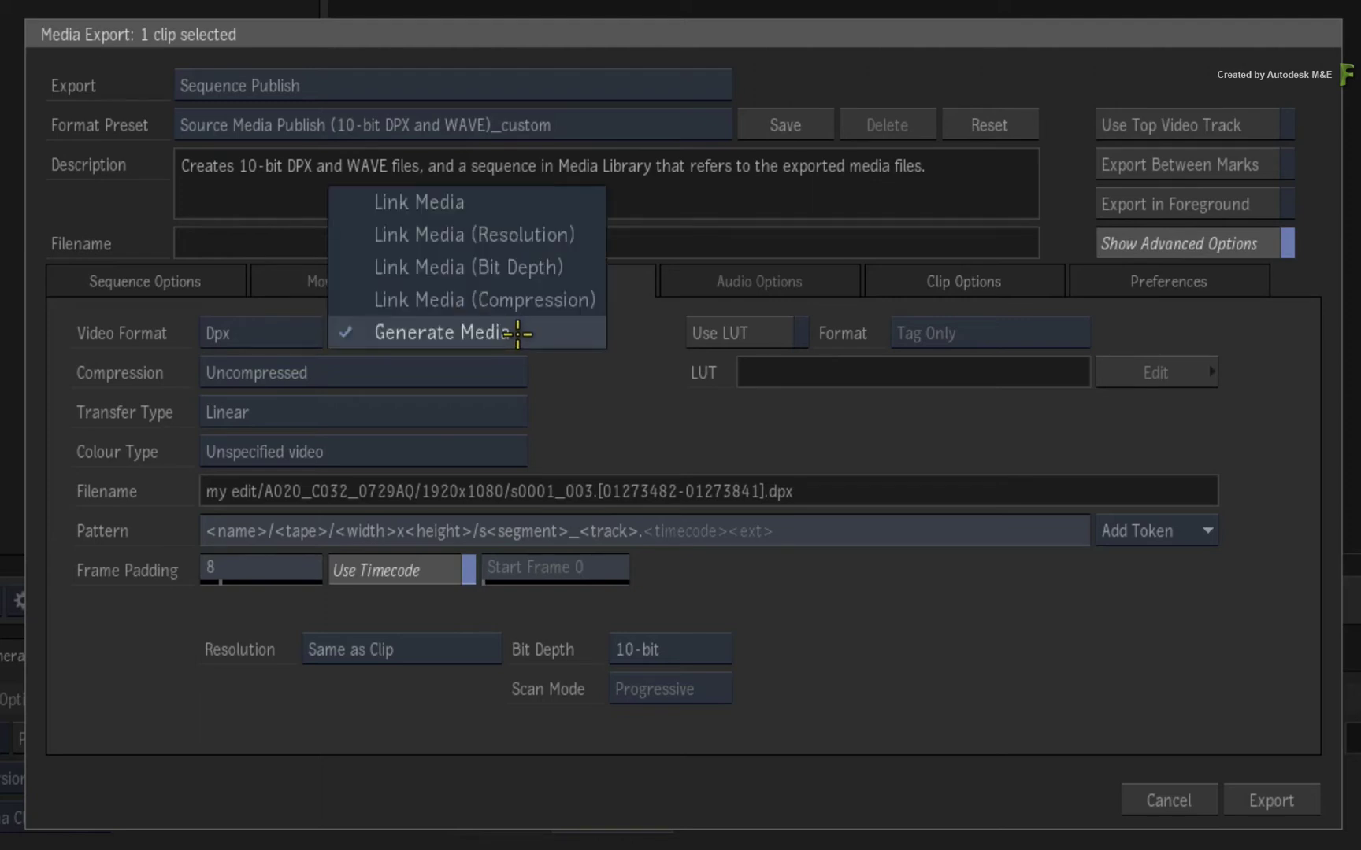
left_click(498, 202)
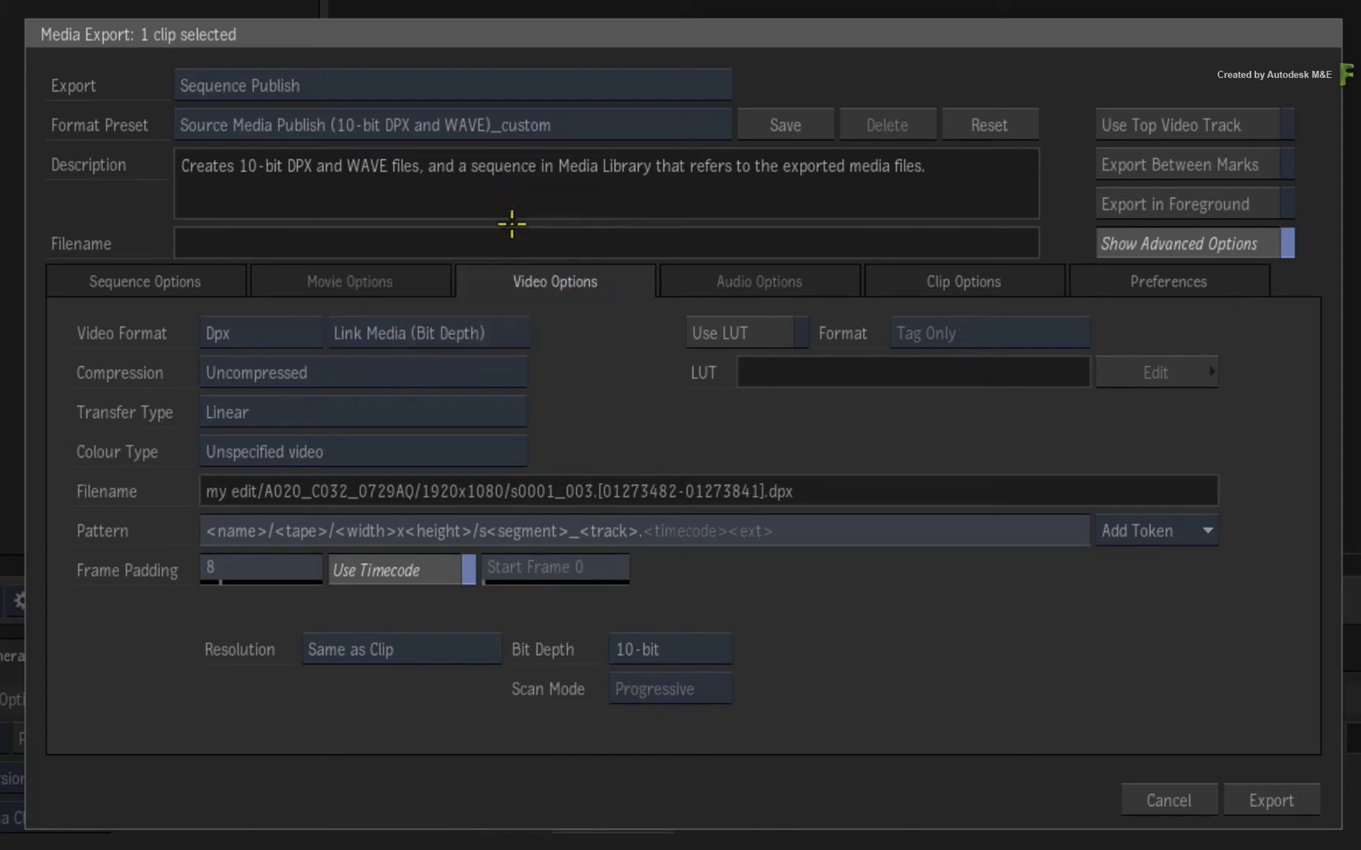
left_click(495, 323)
left_click(510, 334)
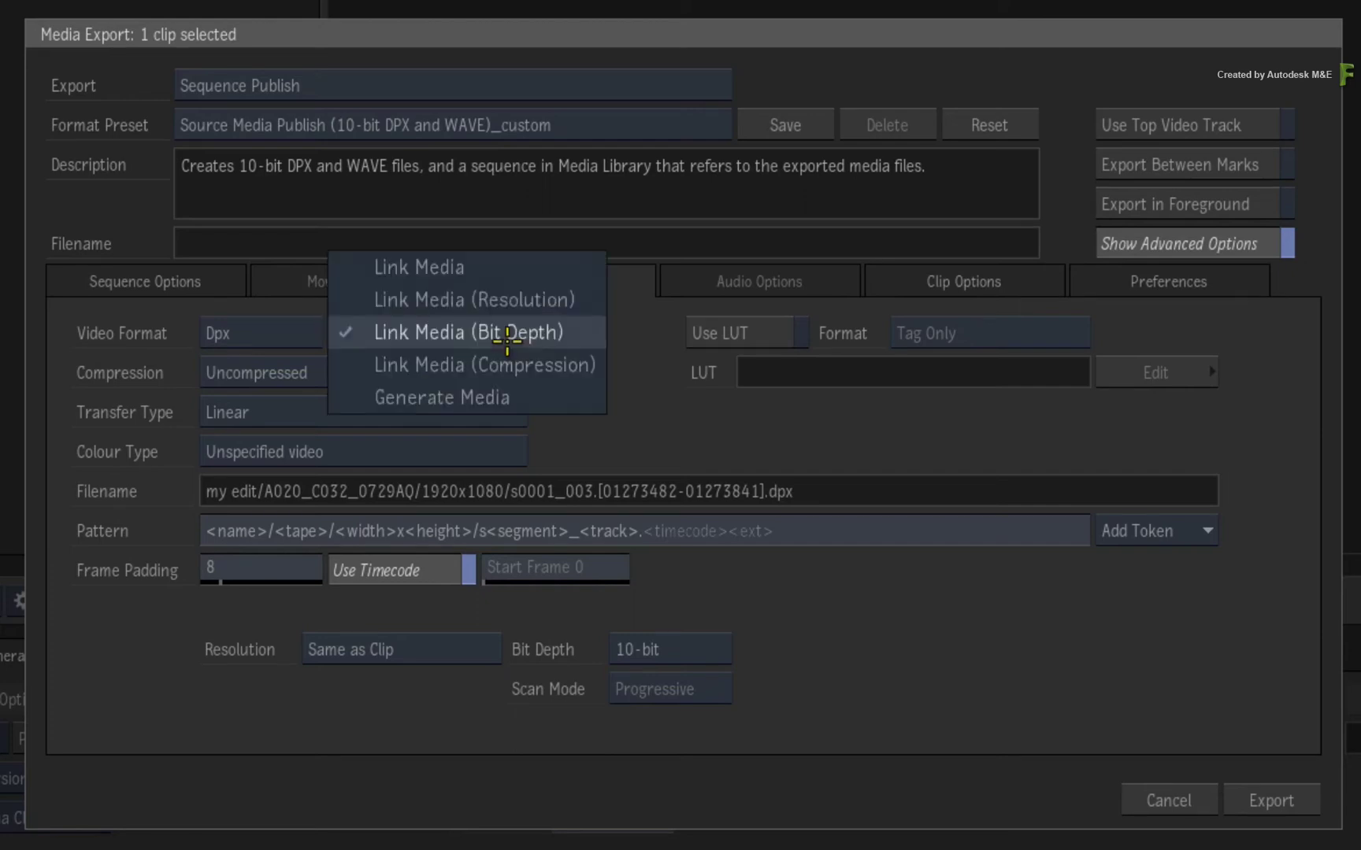
left_click(585, 328)
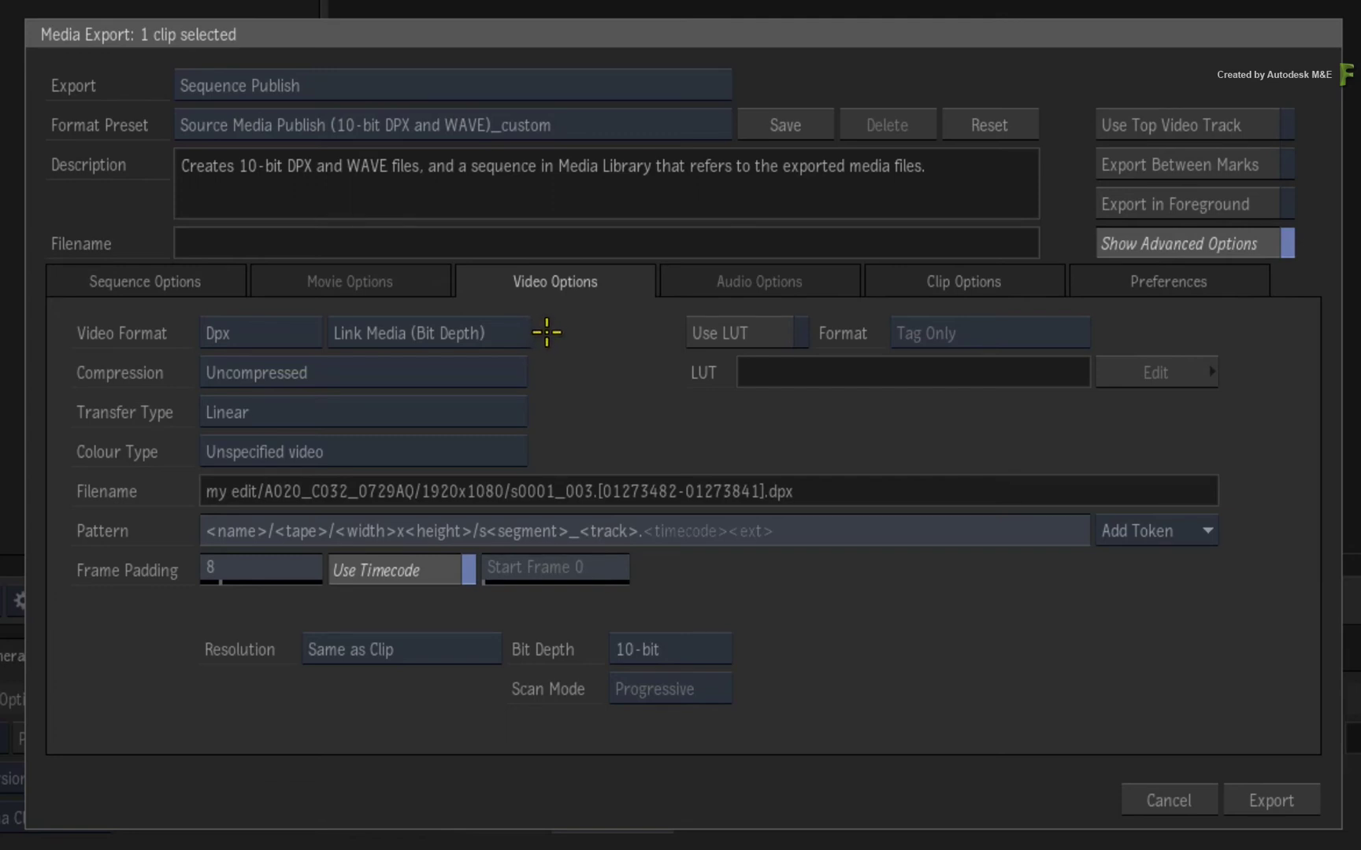
Step: Keep clip data off, save a copy in Media Library, and enable Export in Foreground
left_click(1041, 279)
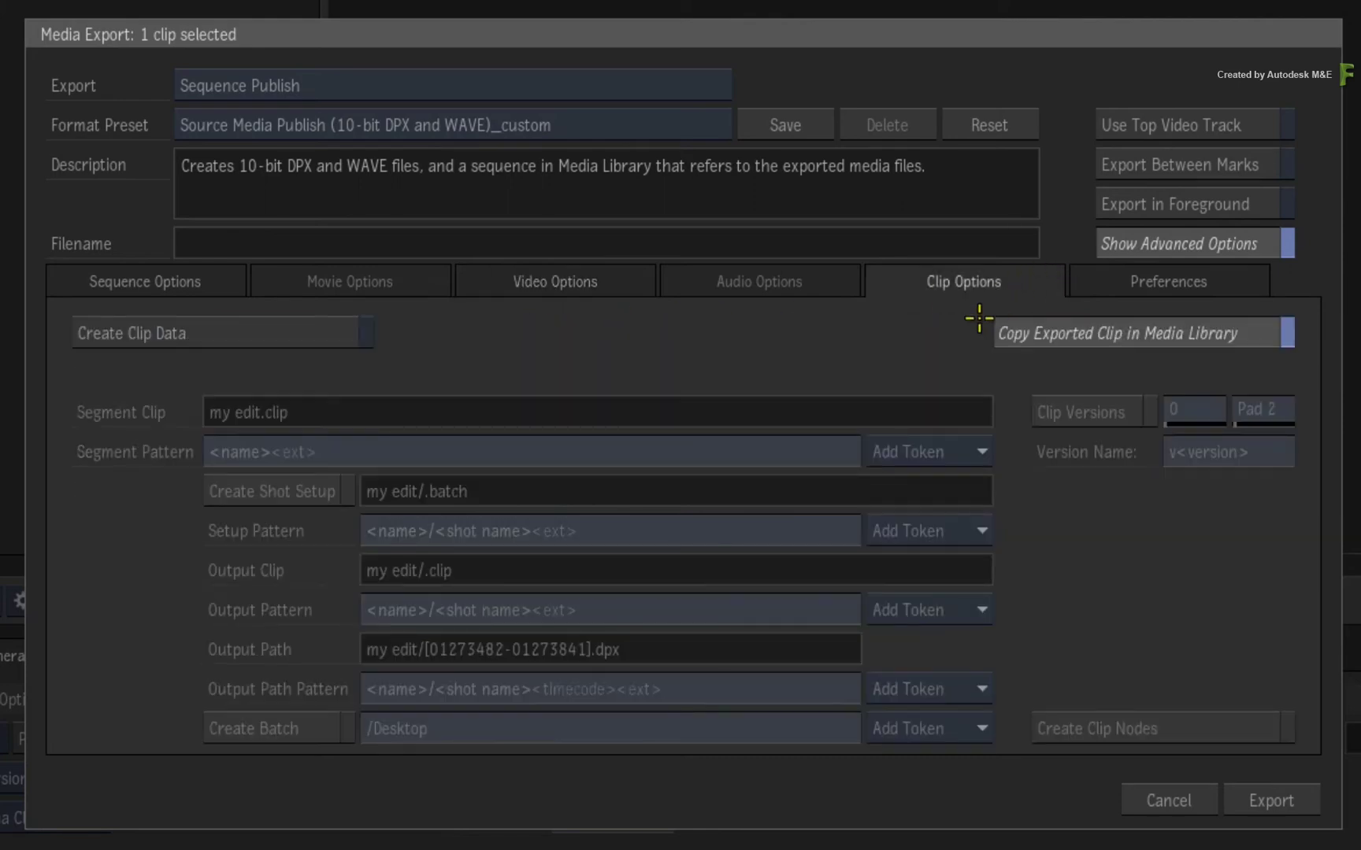
left_click(291, 327)
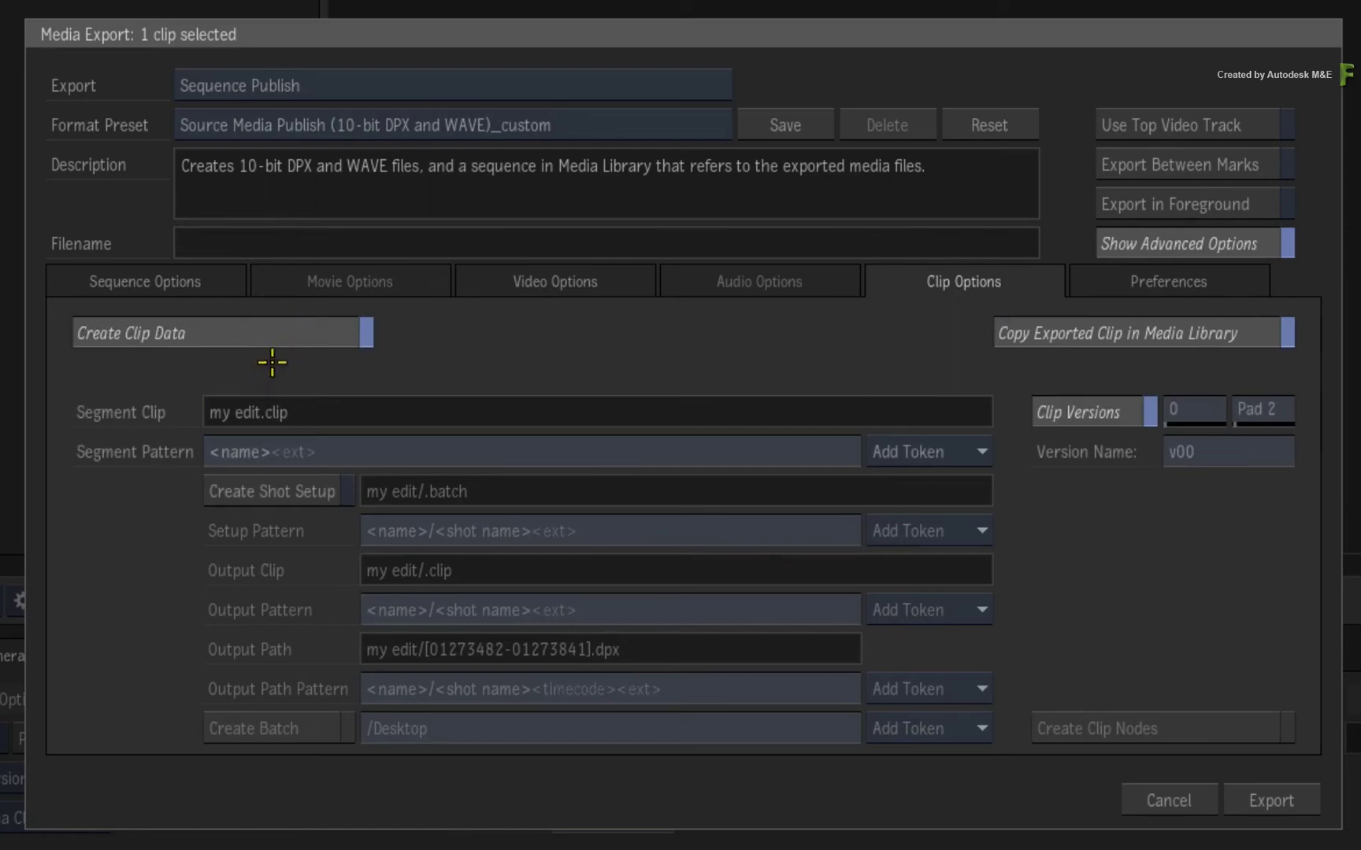
left_click(275, 331)
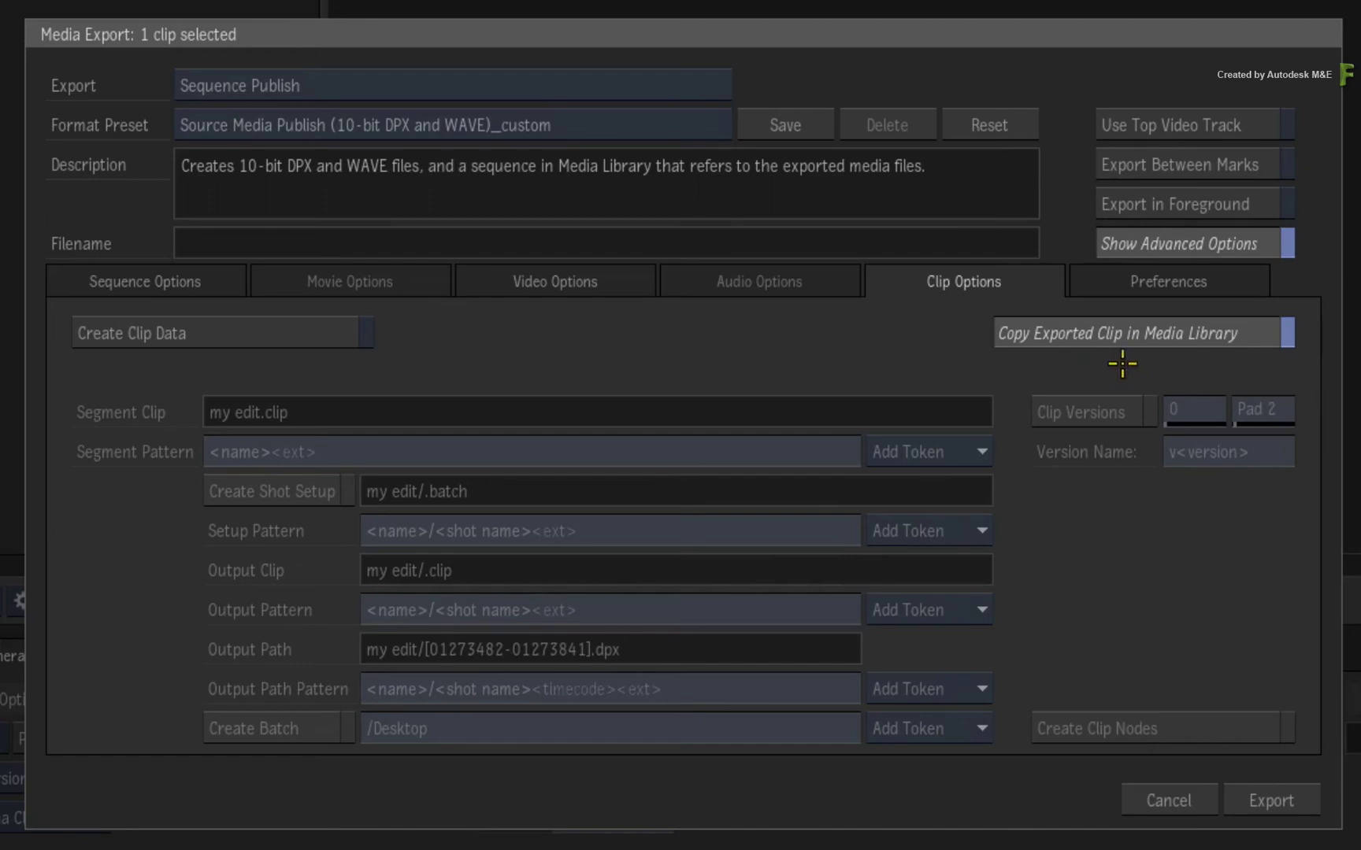
left_click(1122, 334)
left_click(220, 290)
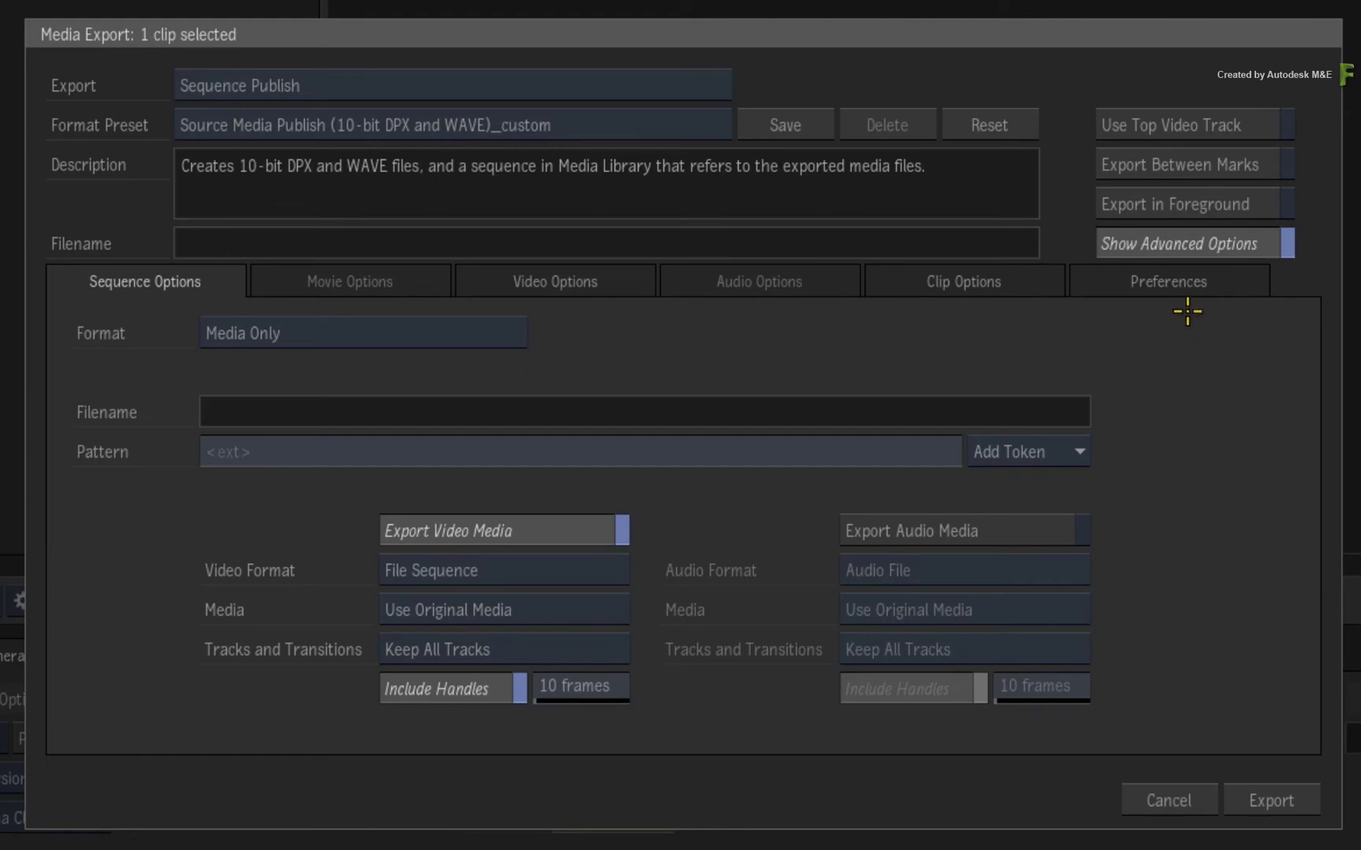
left_click(1216, 203)
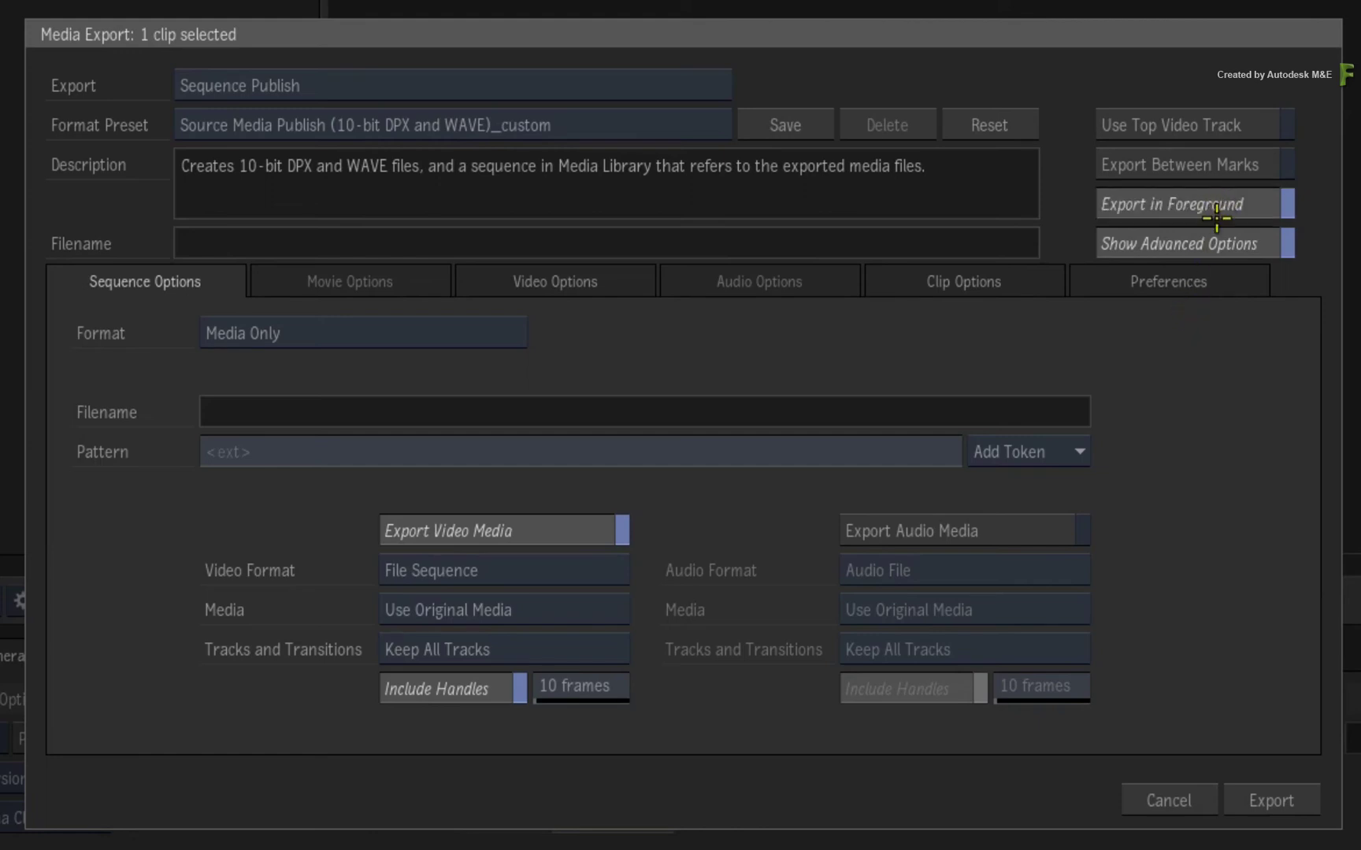
Step: Run the Media Only DPX Sequence Publish and let the Publishing progress finish
left_click(1268, 799)
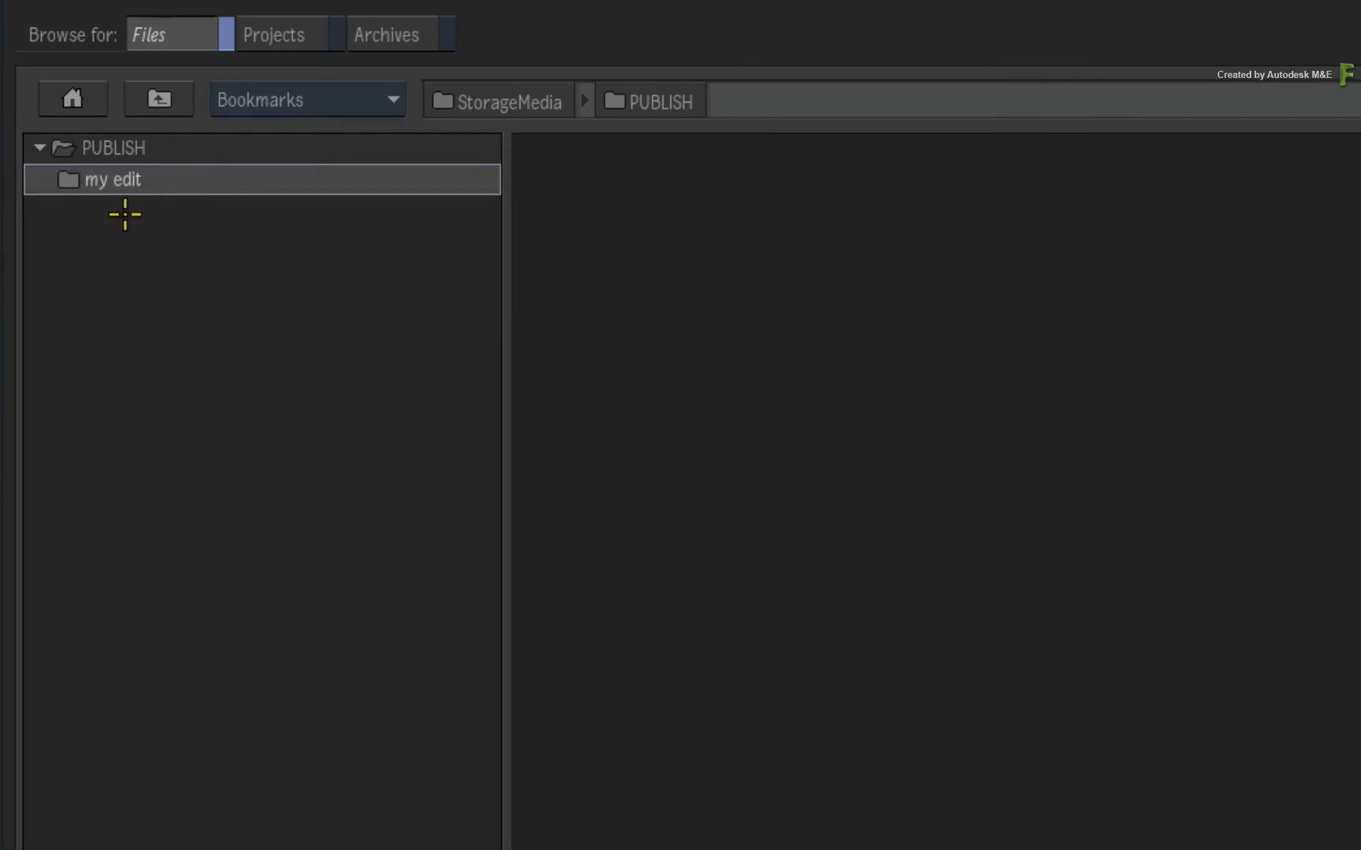
Step: Drill into my edit > A020_C021_0729DB > 1920x1080 and pick clip s0003_001
double_click(170, 180)
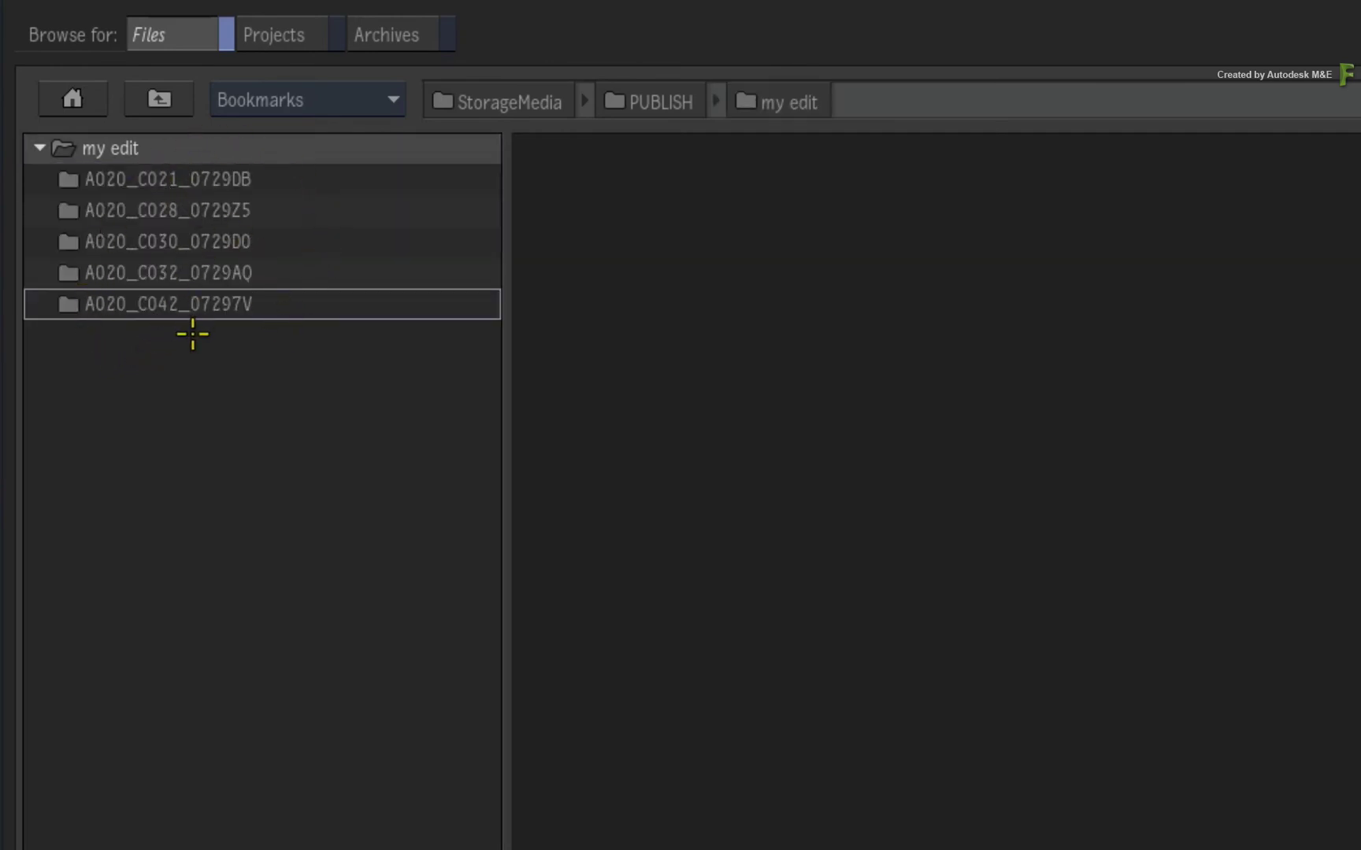
double_click(286, 179)
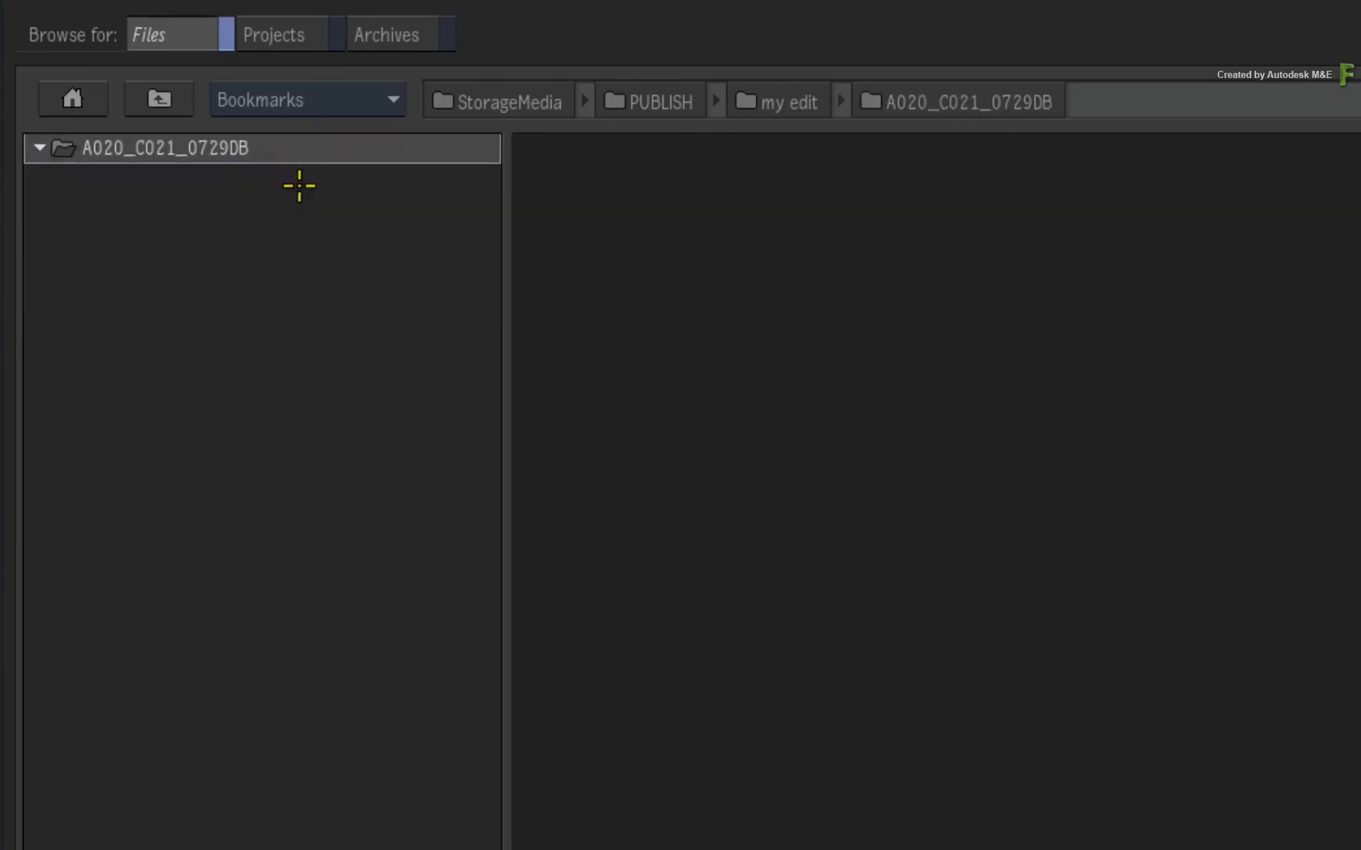
left_click(222, 175)
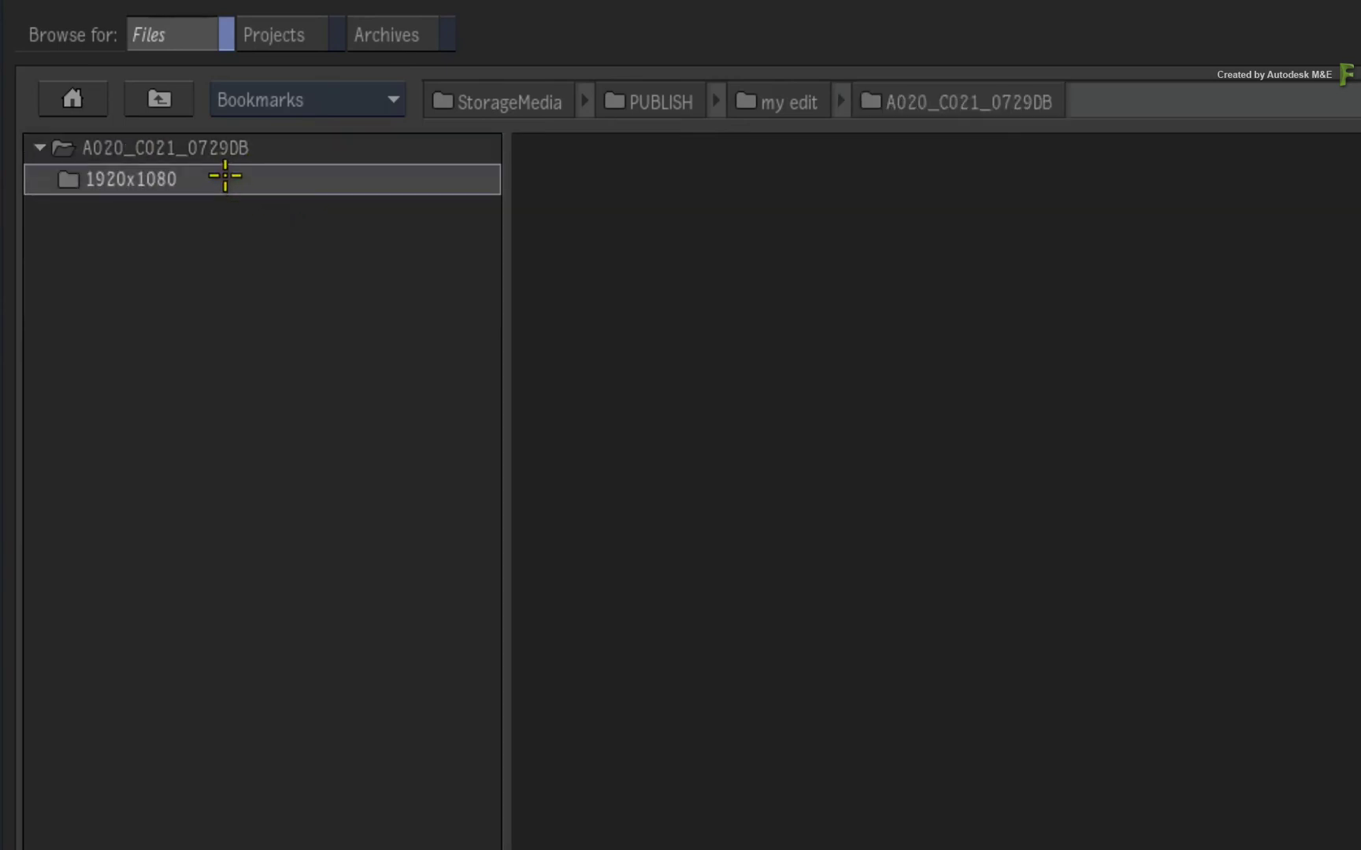
double_click(217, 175)
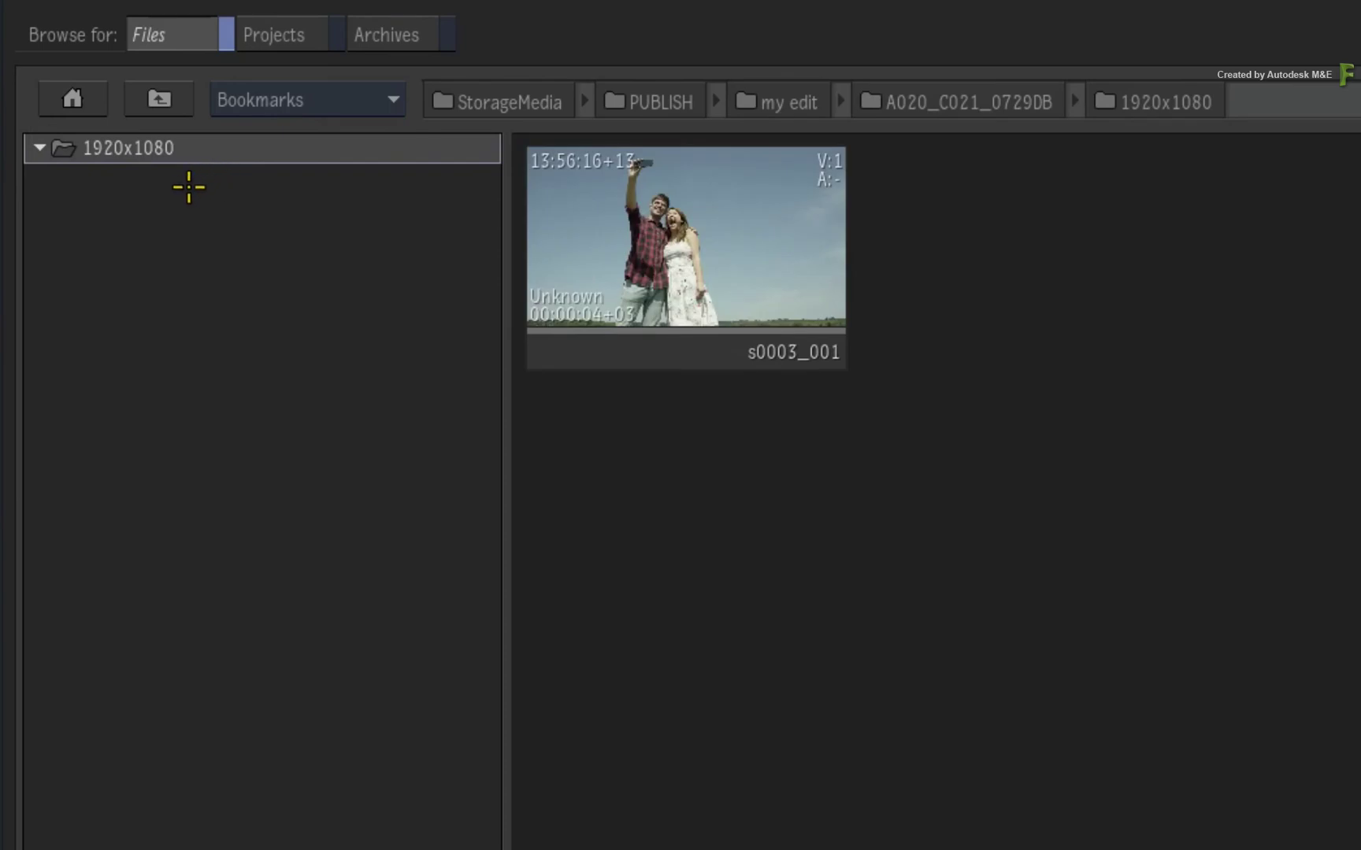
left_click(650, 351)
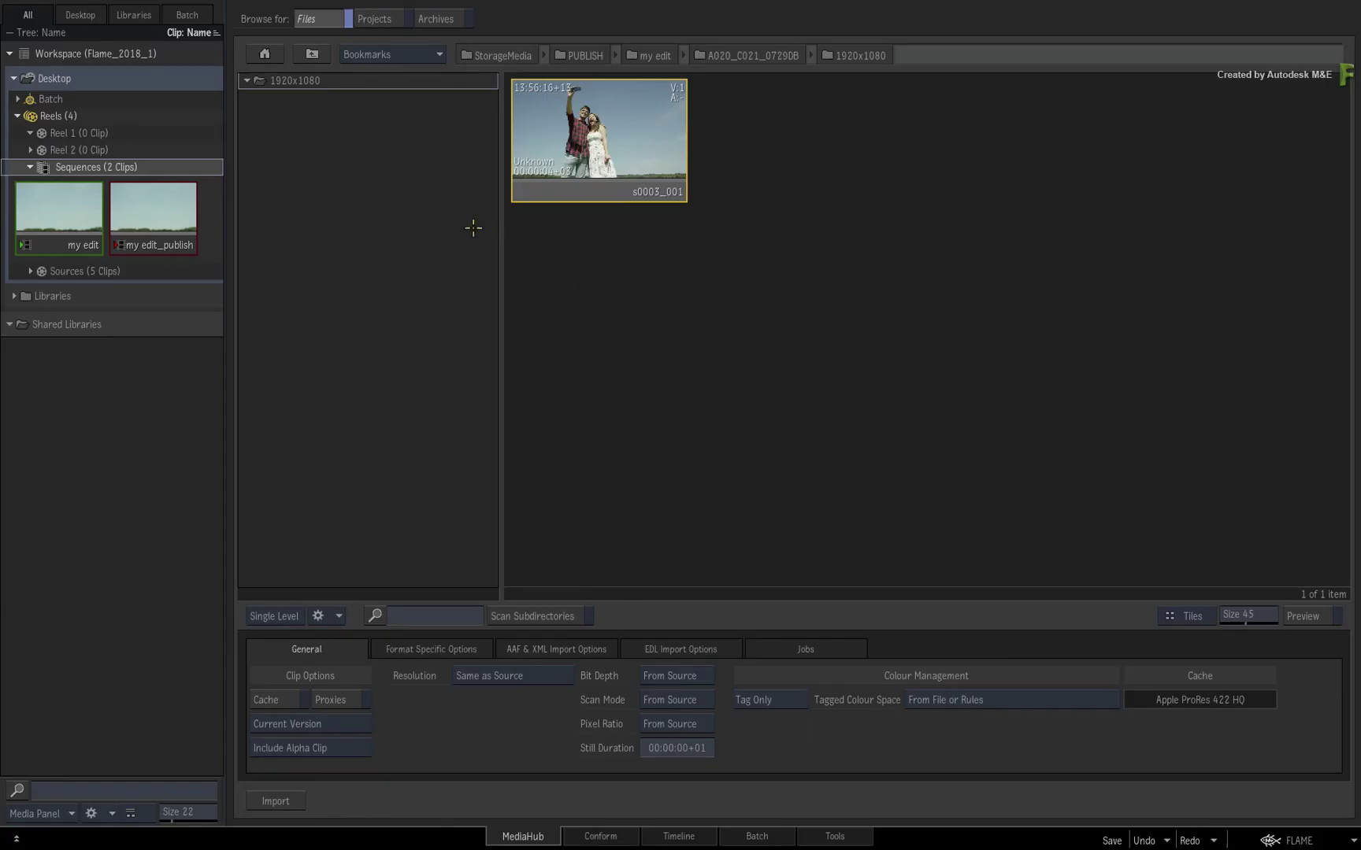
Step: Return to my edit, enable Scan Subdirectories, and preview s0003_001's details
left_click(307, 53)
left_click(312, 53)
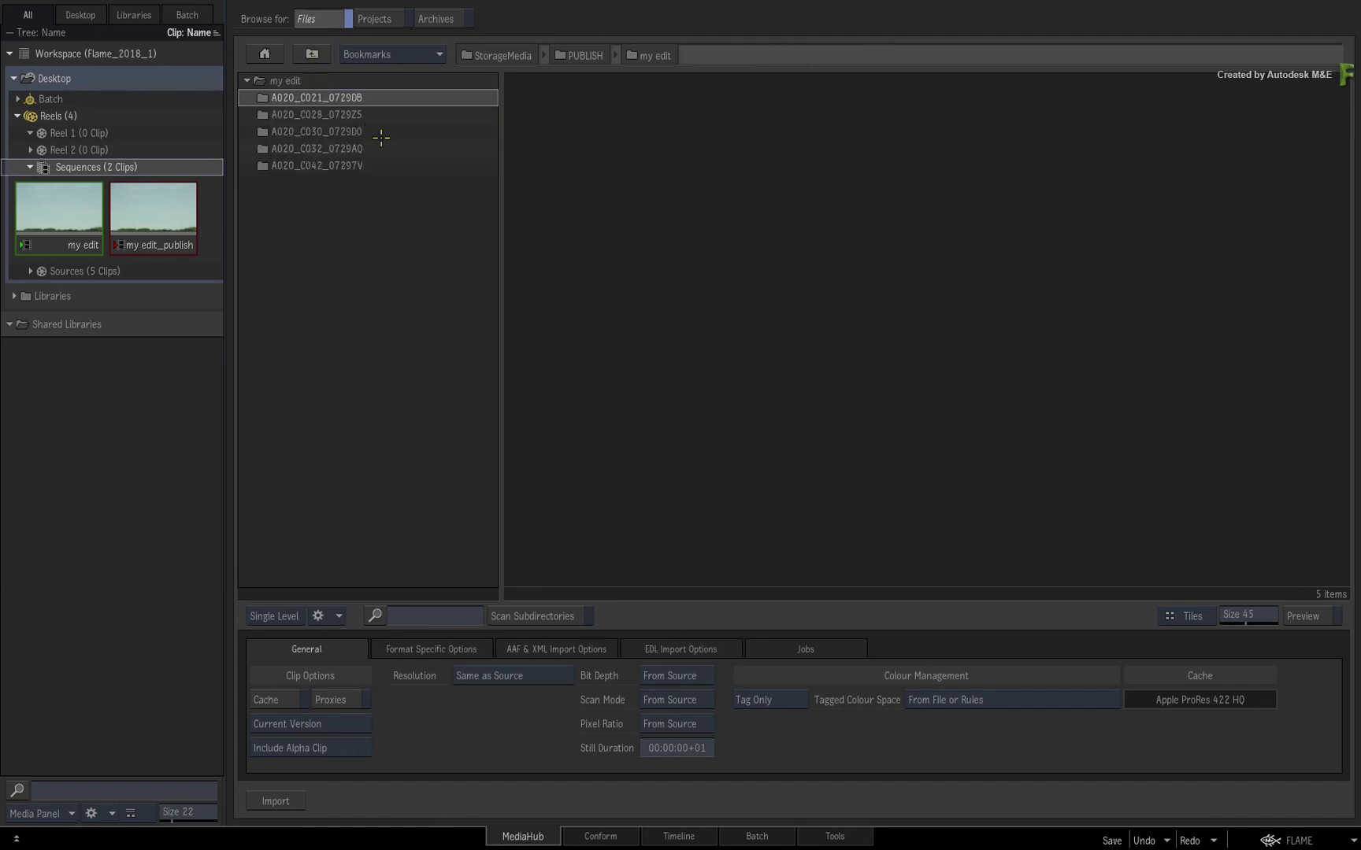
left_click(564, 617)
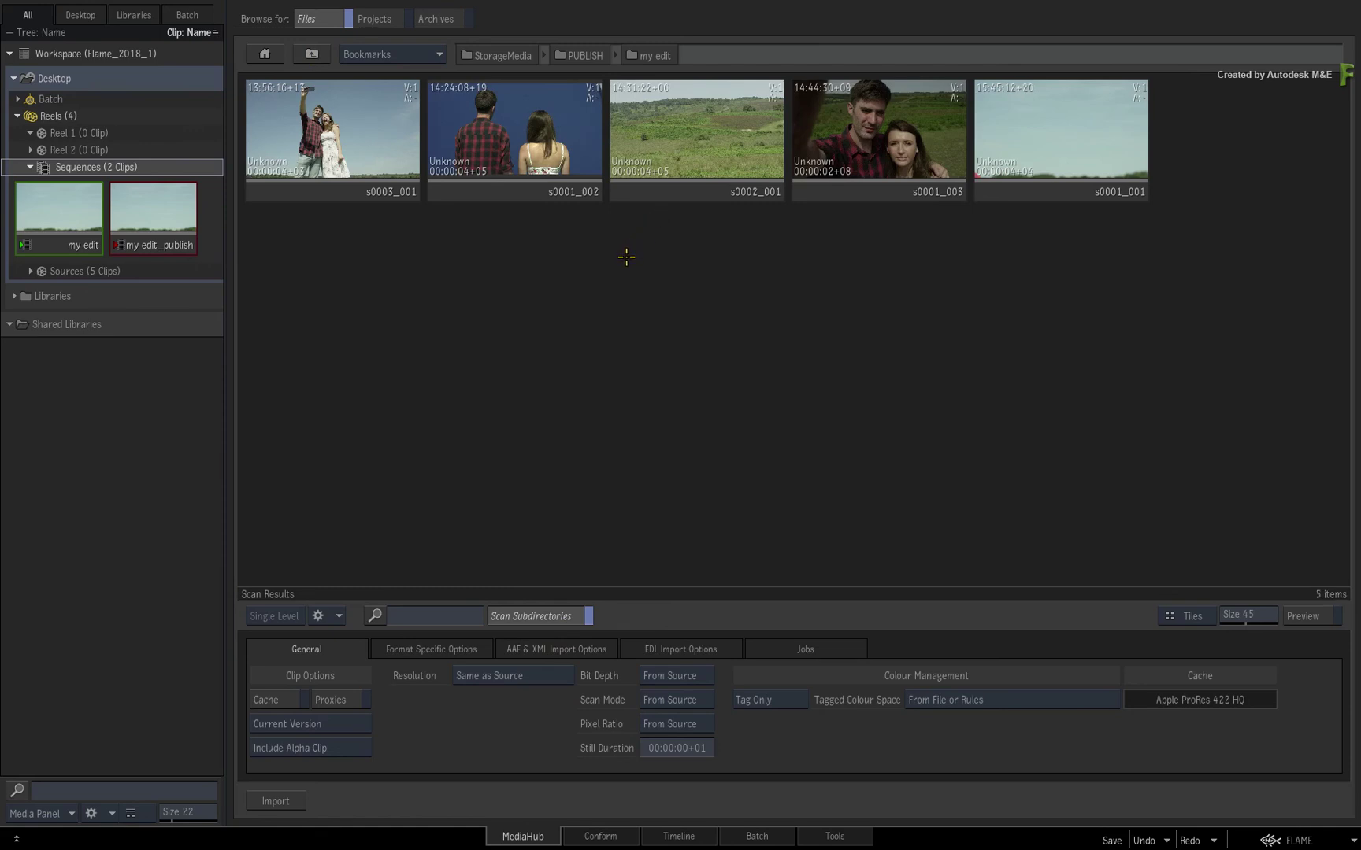
double_click(347, 142)
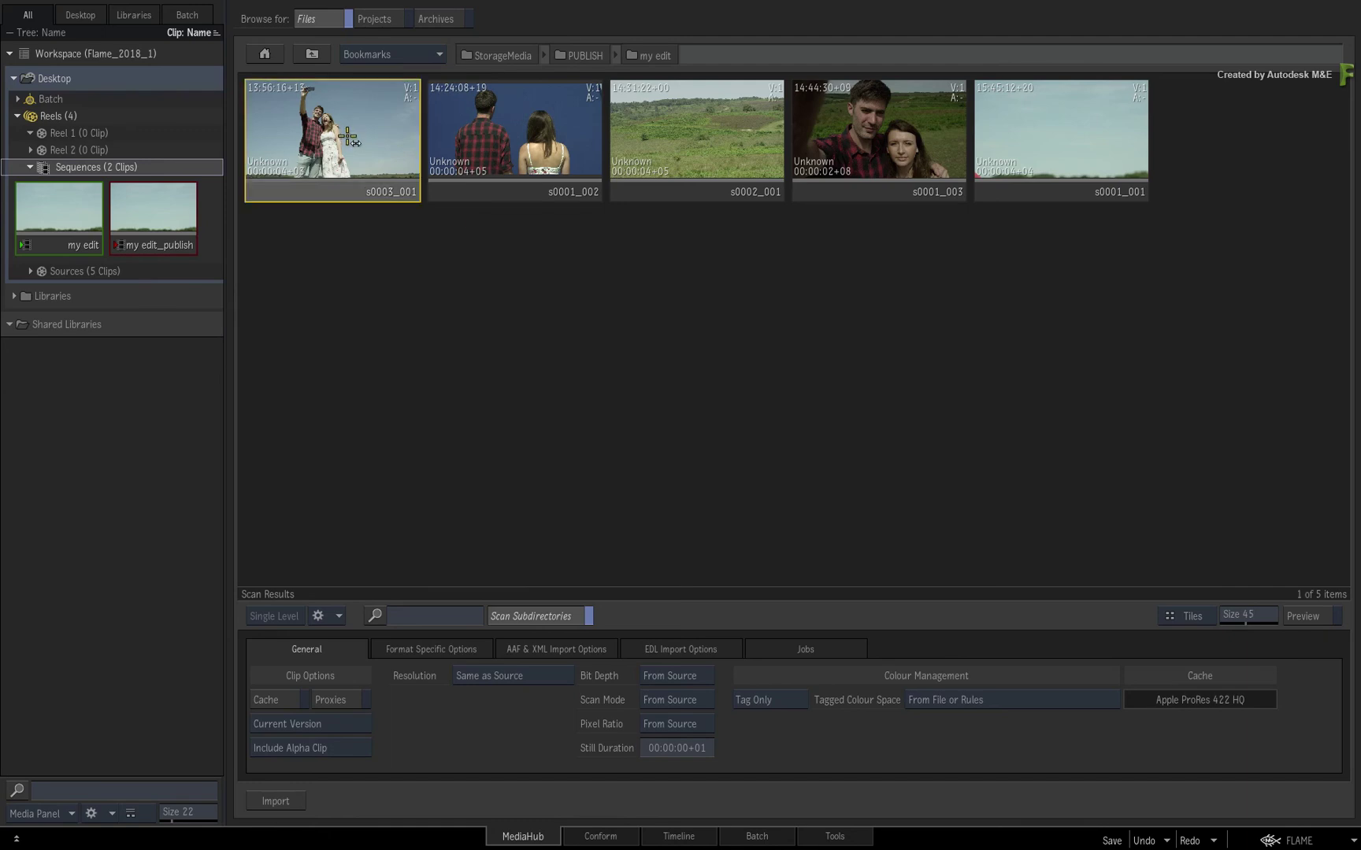
Step: Check Clip Info for s0001_002, s0002_001, s0003_001, s0001_003, s0001_001, playing s0003_001 and s0001_002
left_click(537, 152)
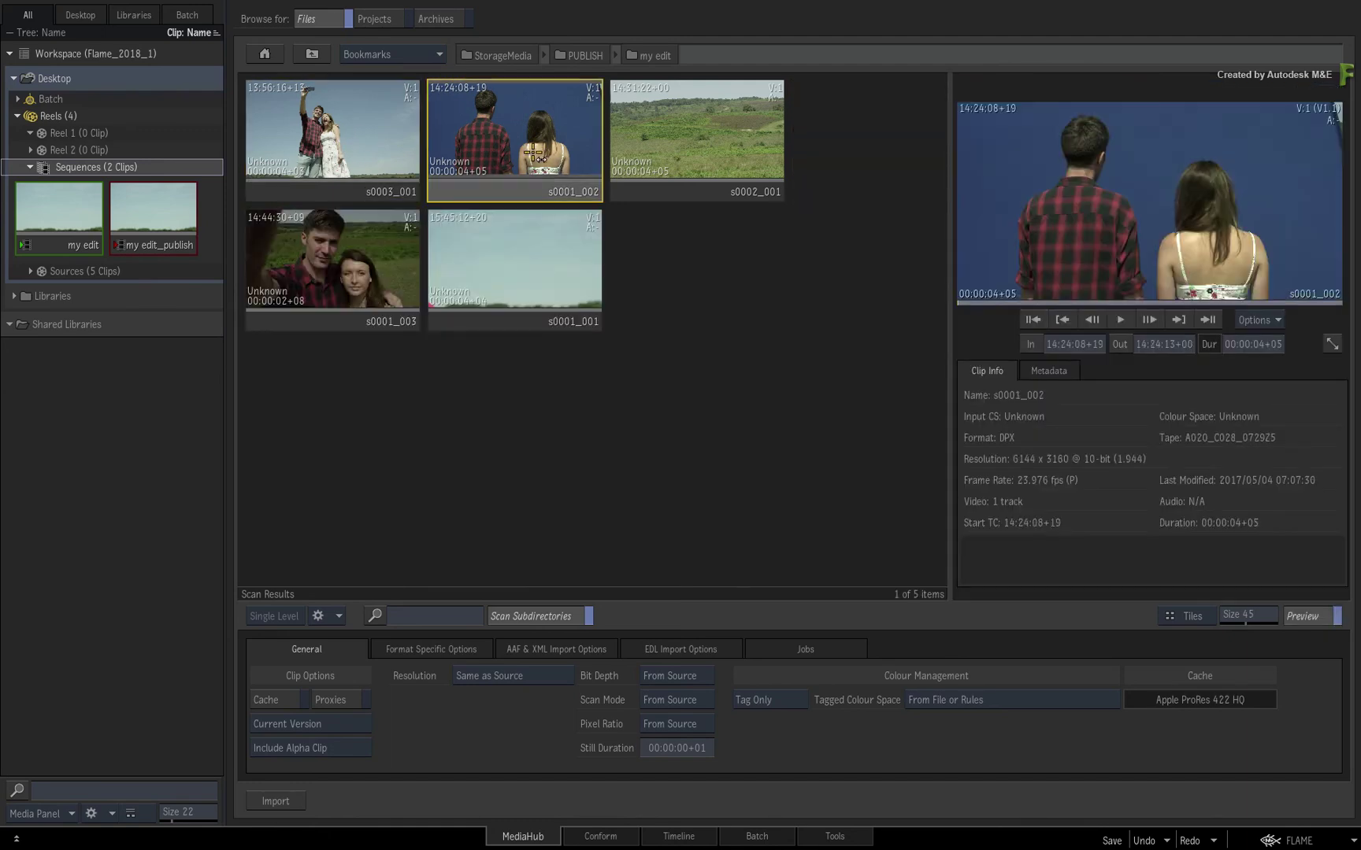
left_click(696, 148)
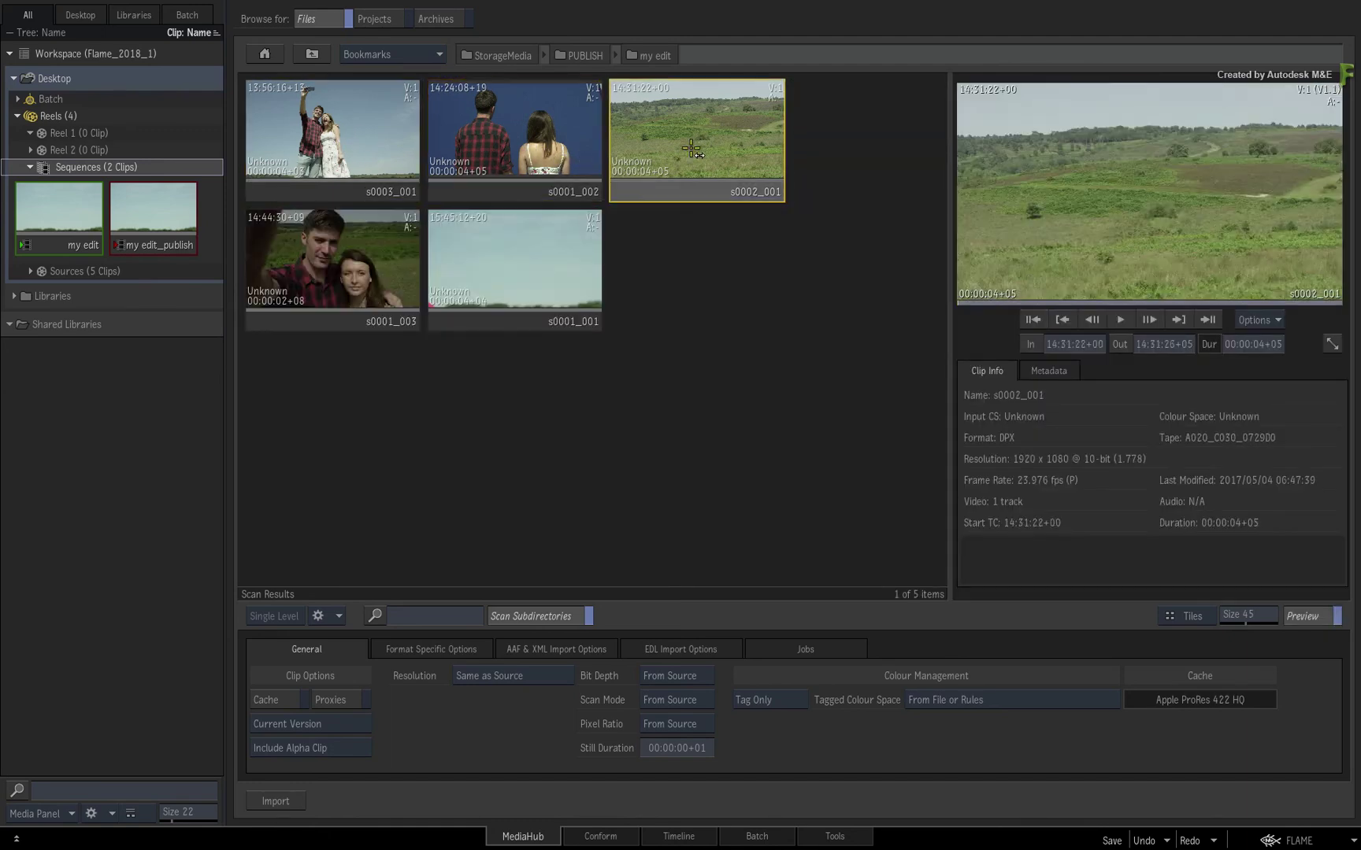
left_click(537, 150)
left_click(338, 157)
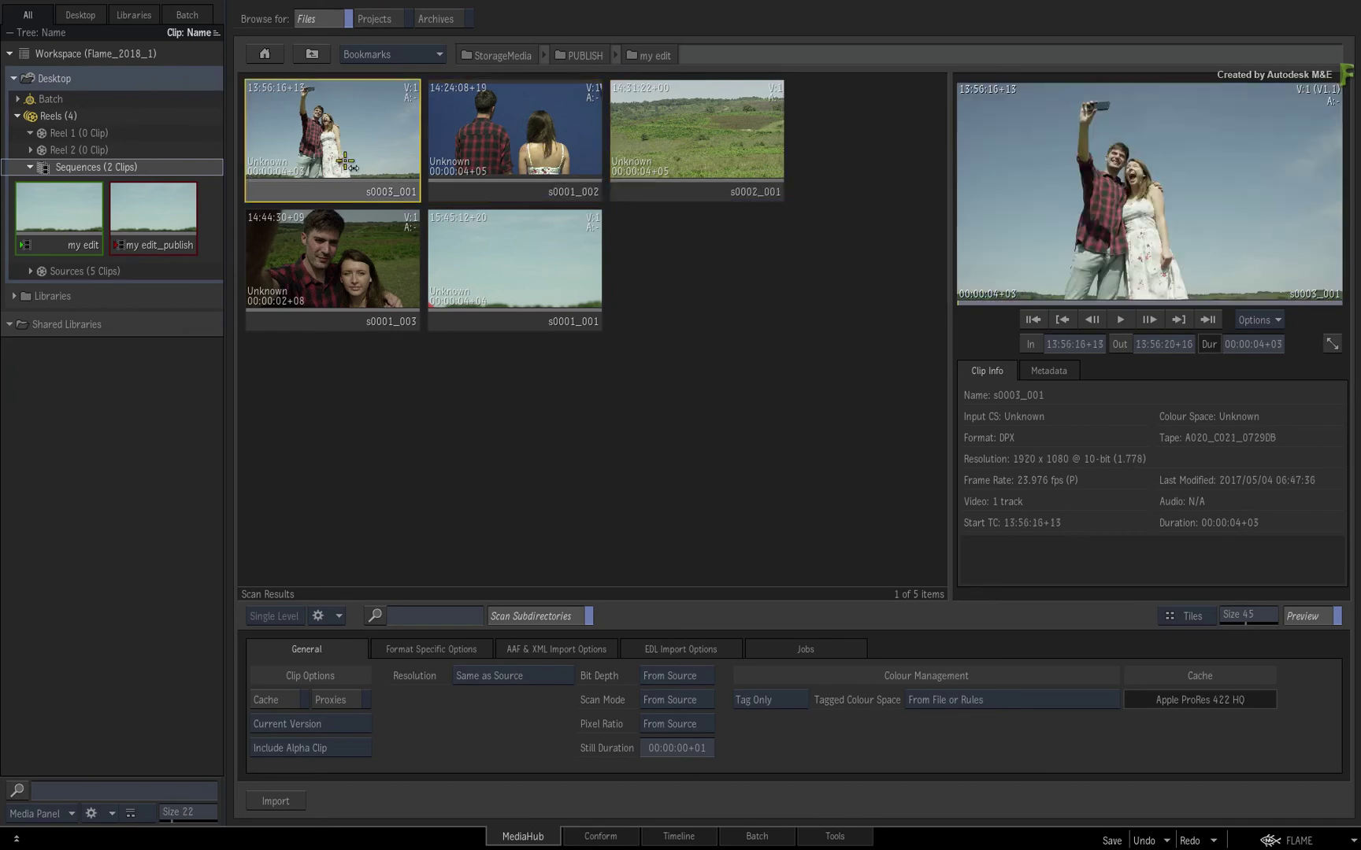
left_click(361, 266)
left_click(505, 262)
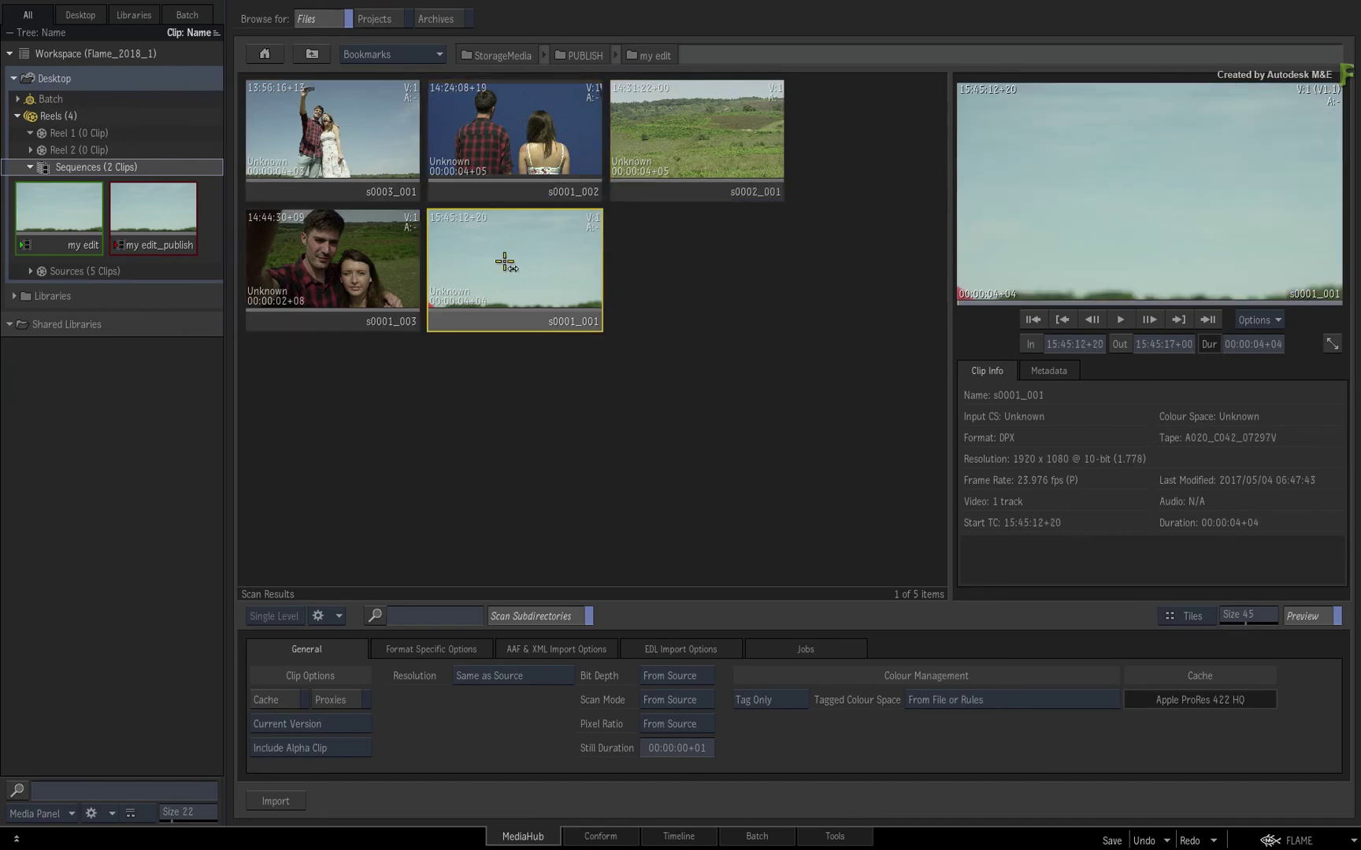
left_click(349, 266)
left_click(339, 149)
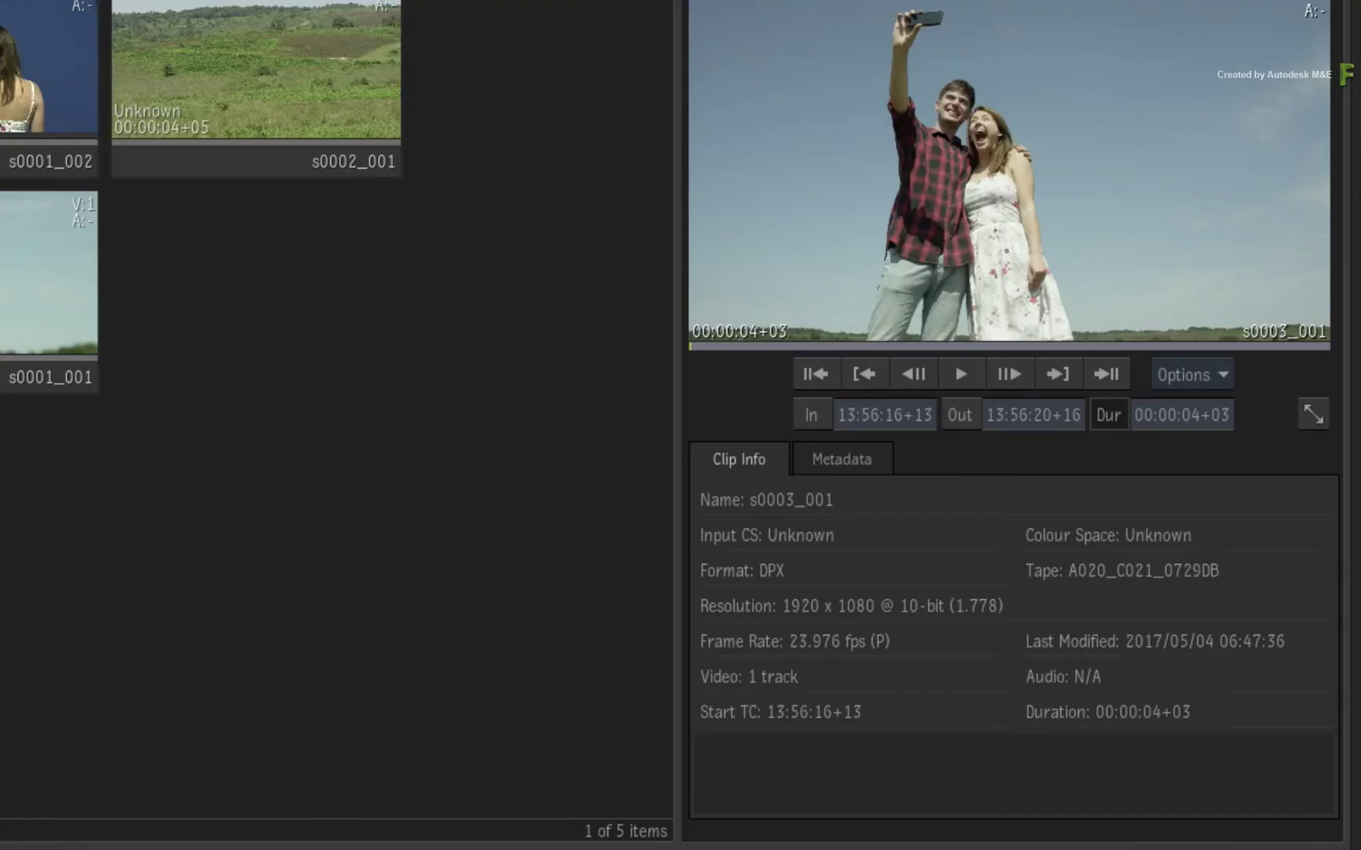
key("space")
left_click(10, 126)
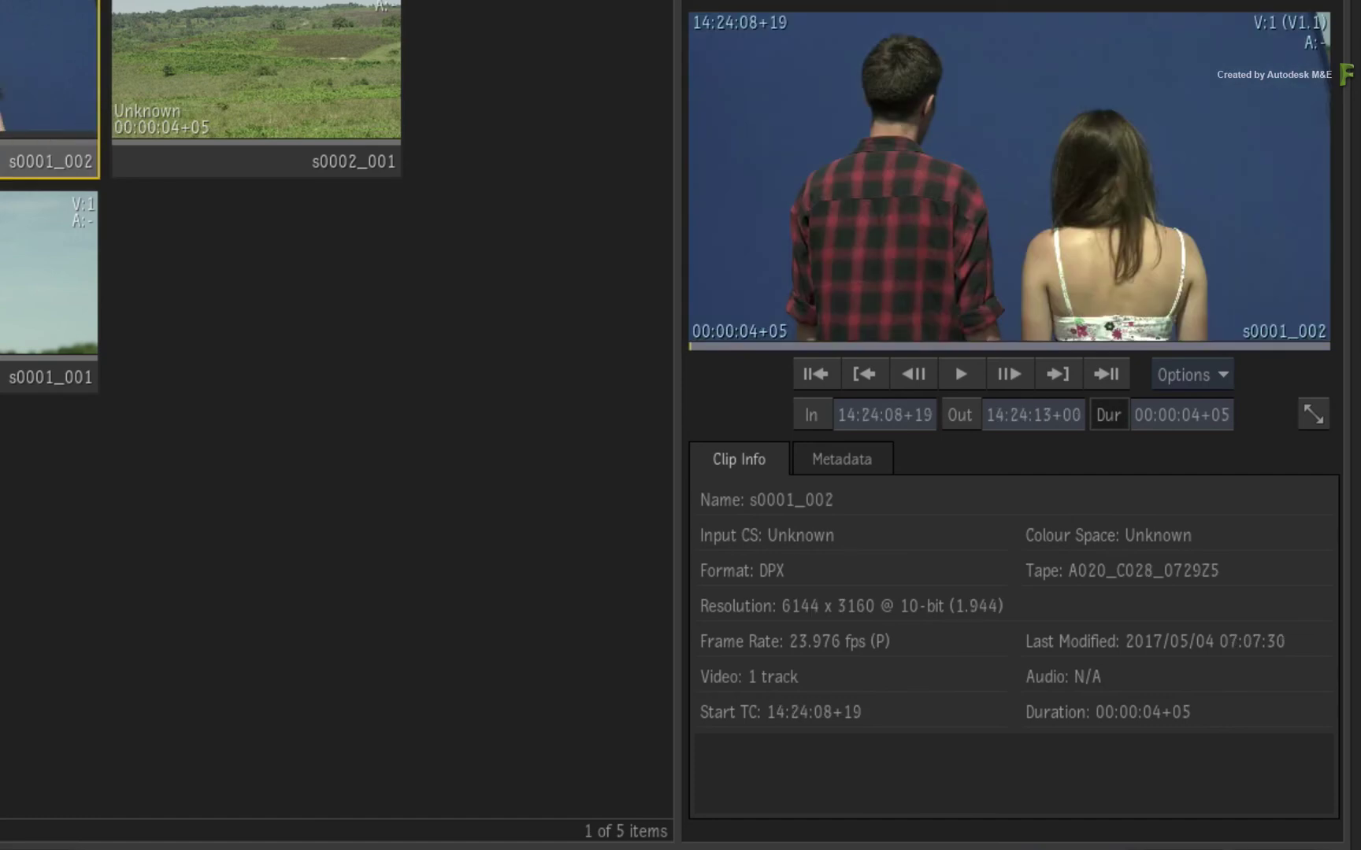
key("space")
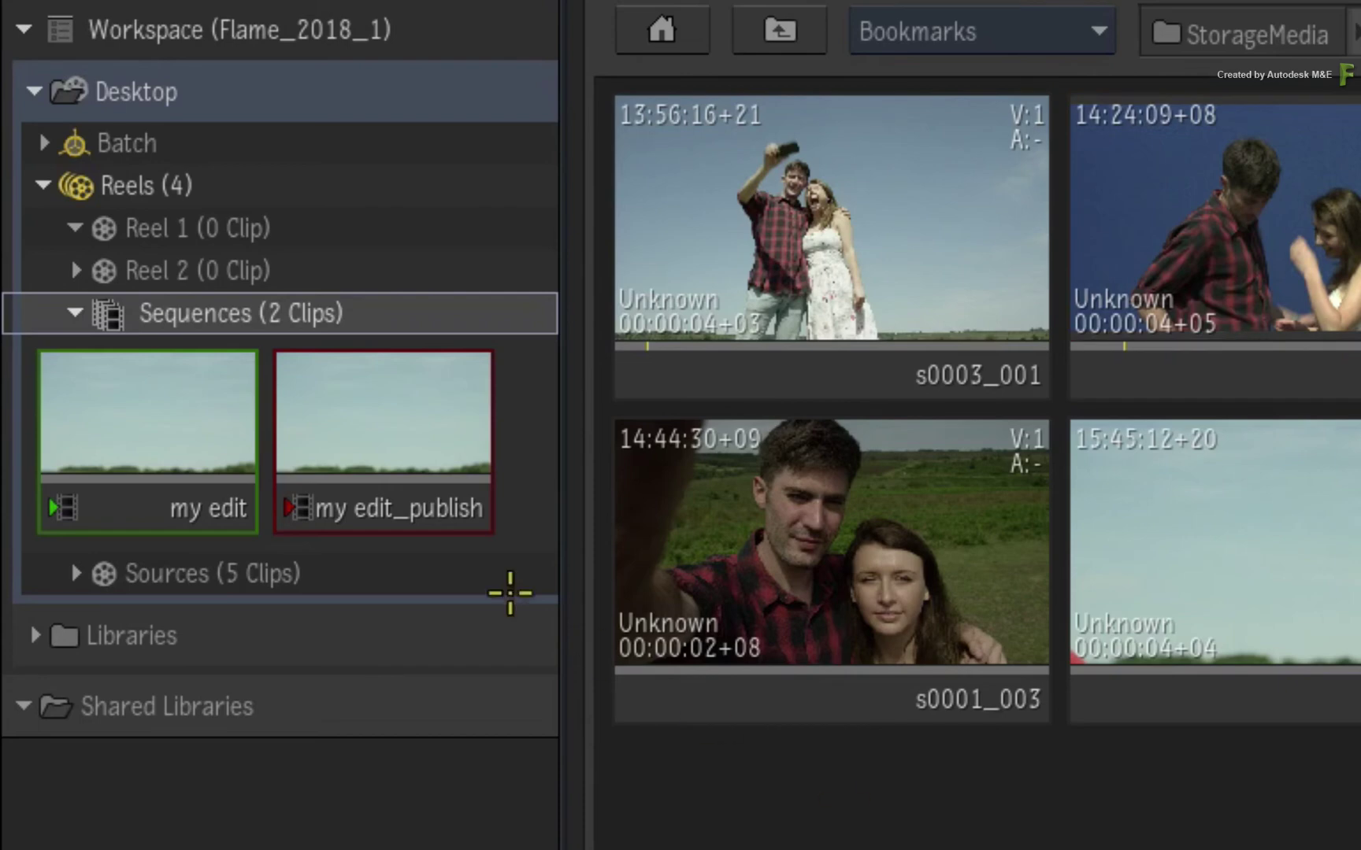
Step: Load the my edit_publish sequence into the Timeline view and Player
left_click(361, 414)
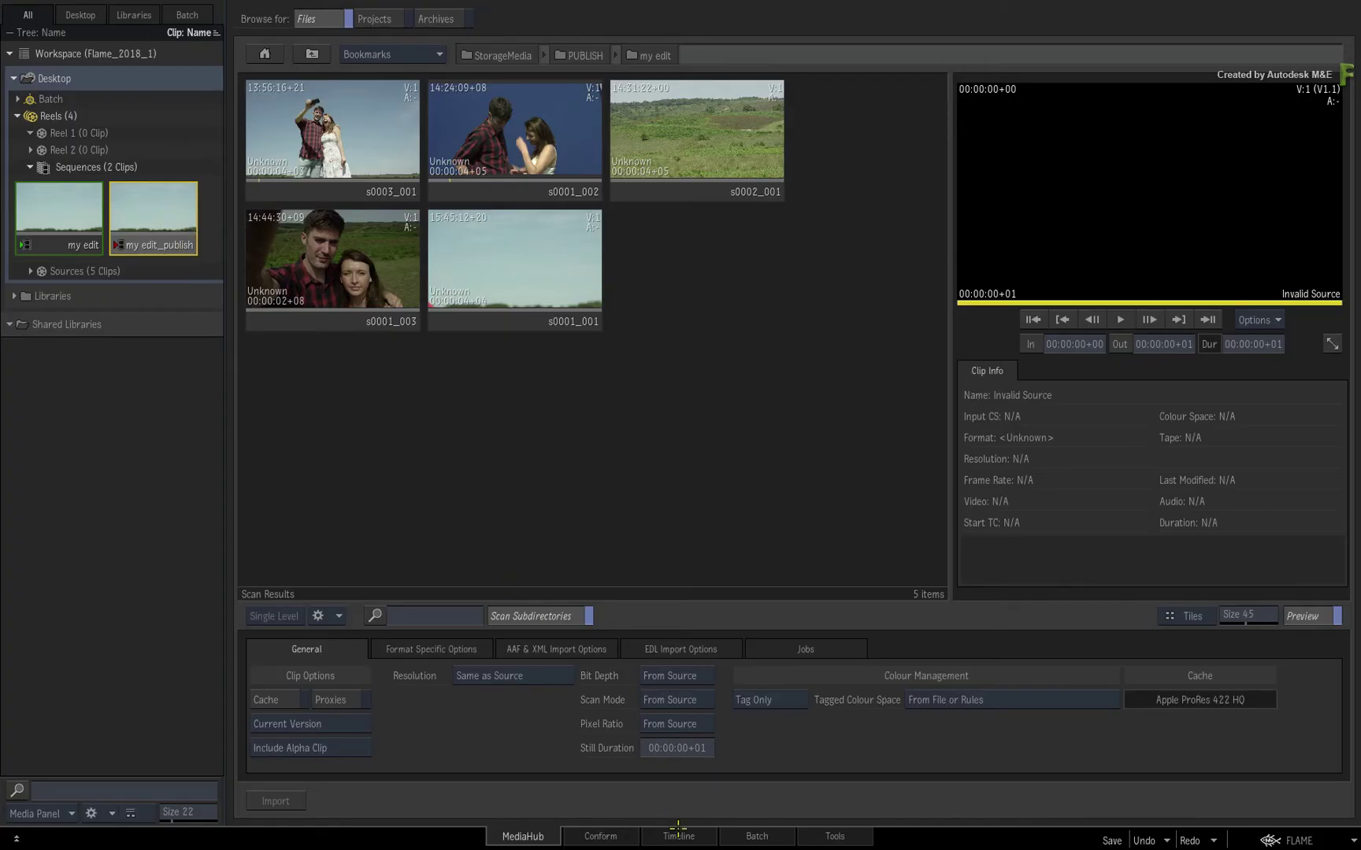
left_click(677, 833)
left_click(740, 523)
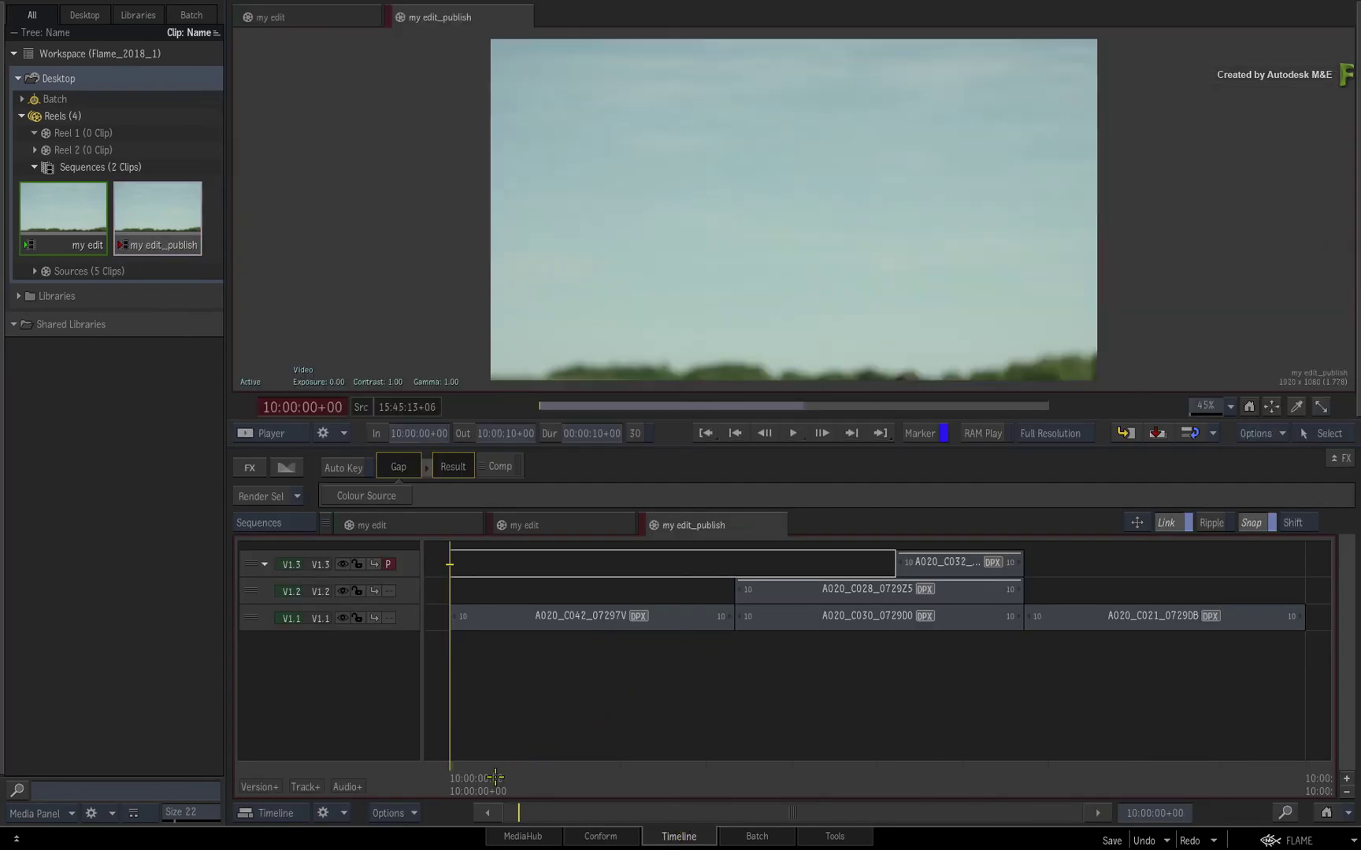
Step: Move to 10:00:02+12 and show segment info to verify the DPX sources in PUBLISH/my edit
left_click_drag(494, 778, 665, 756)
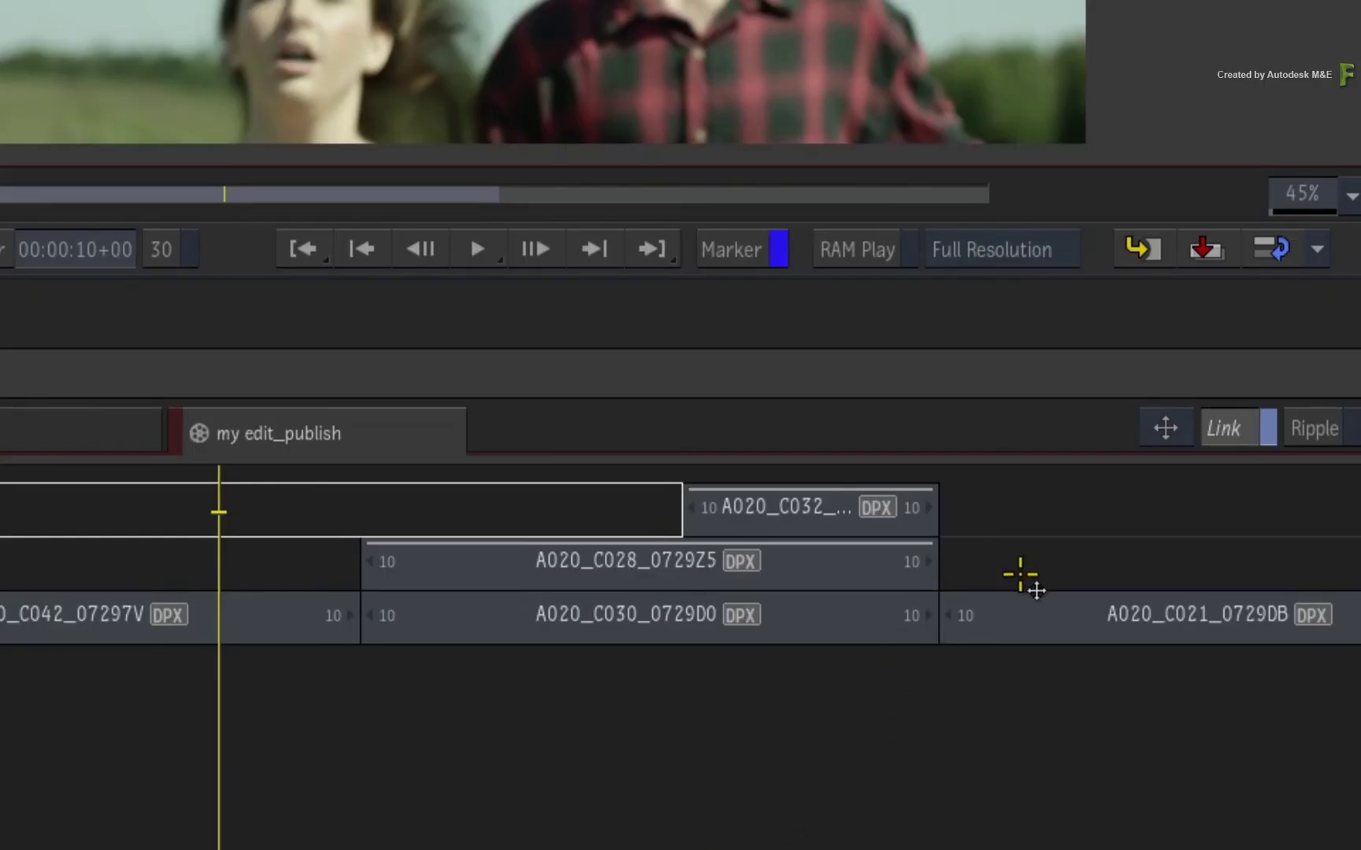
key("i")
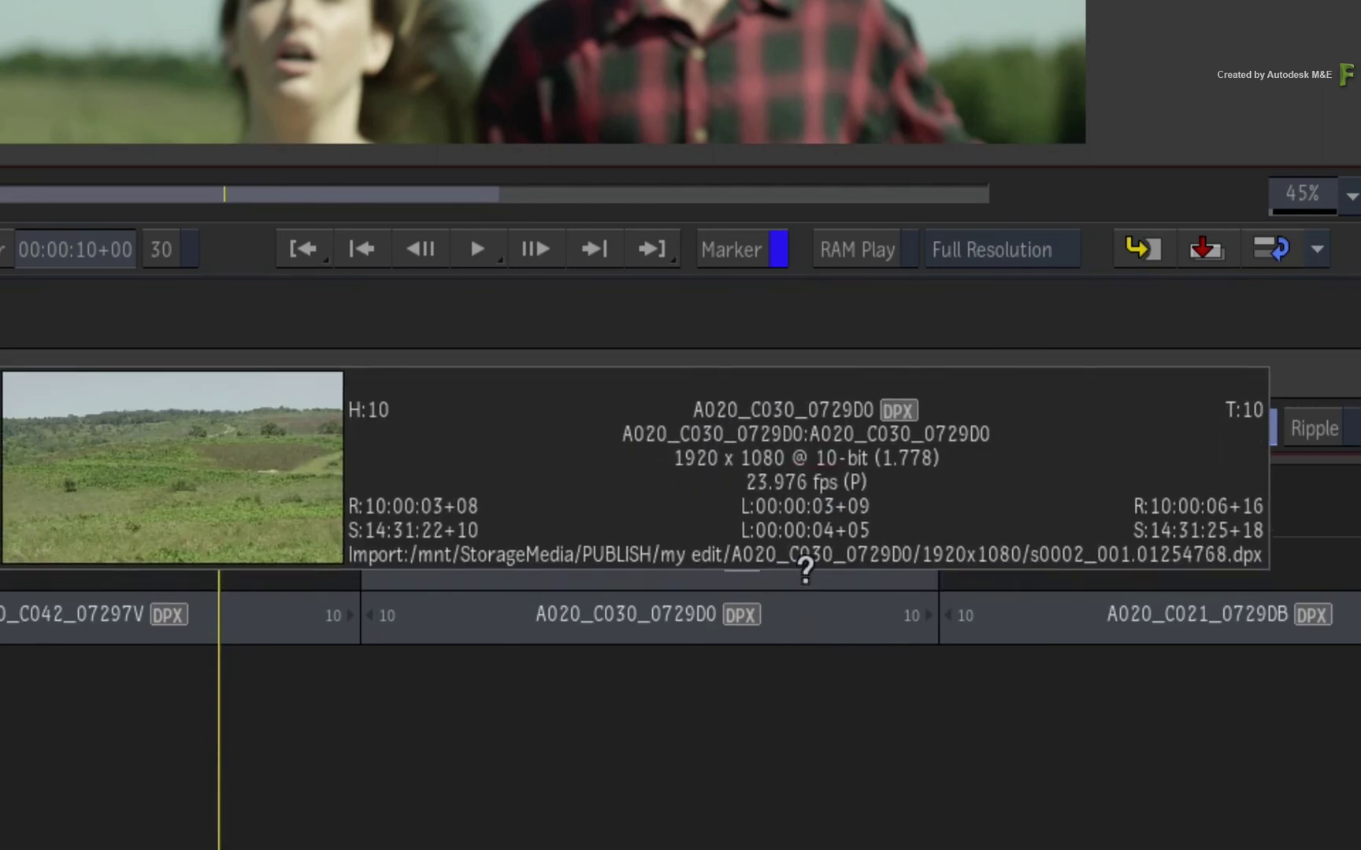
mouse_move(806, 561)
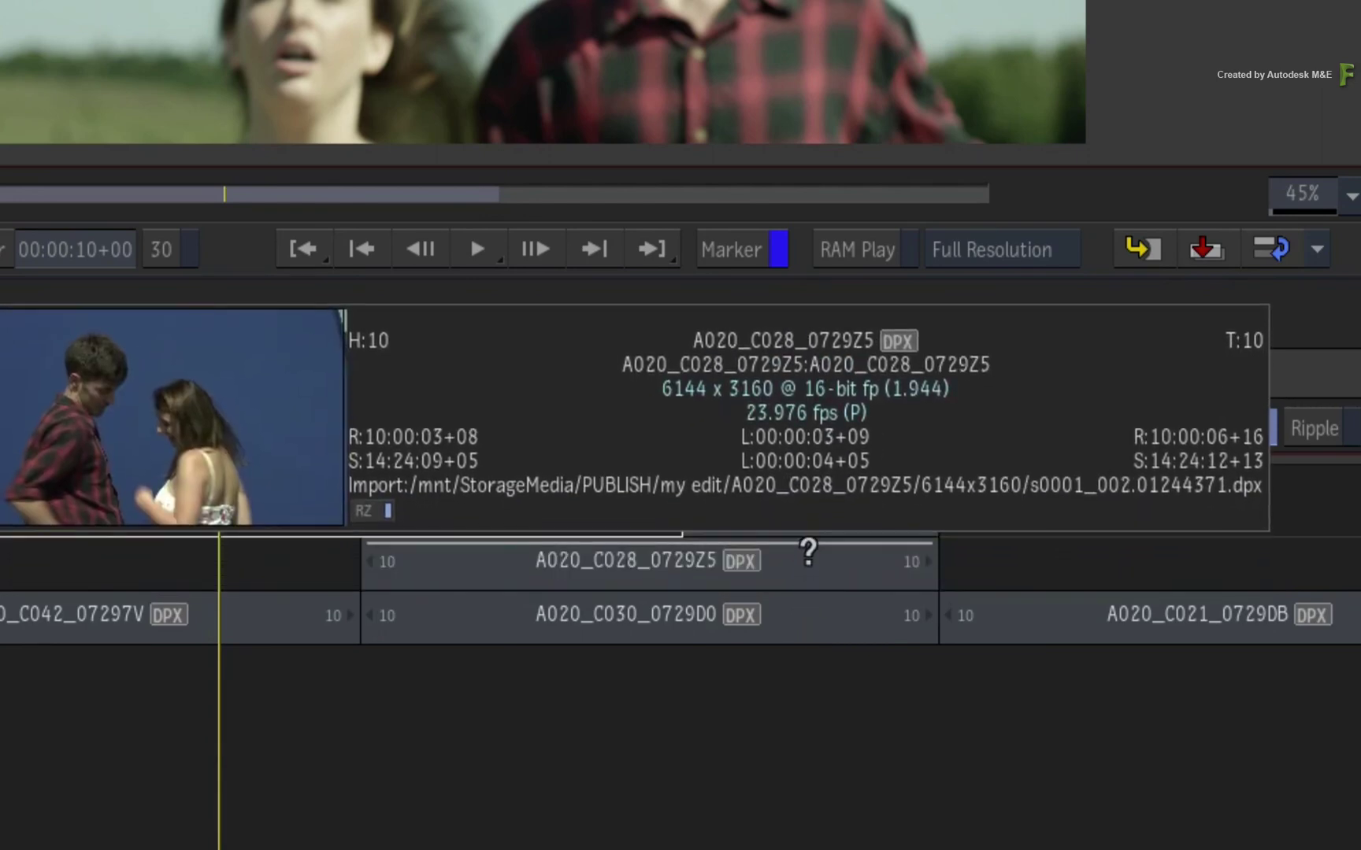
mouse_move(806, 506)
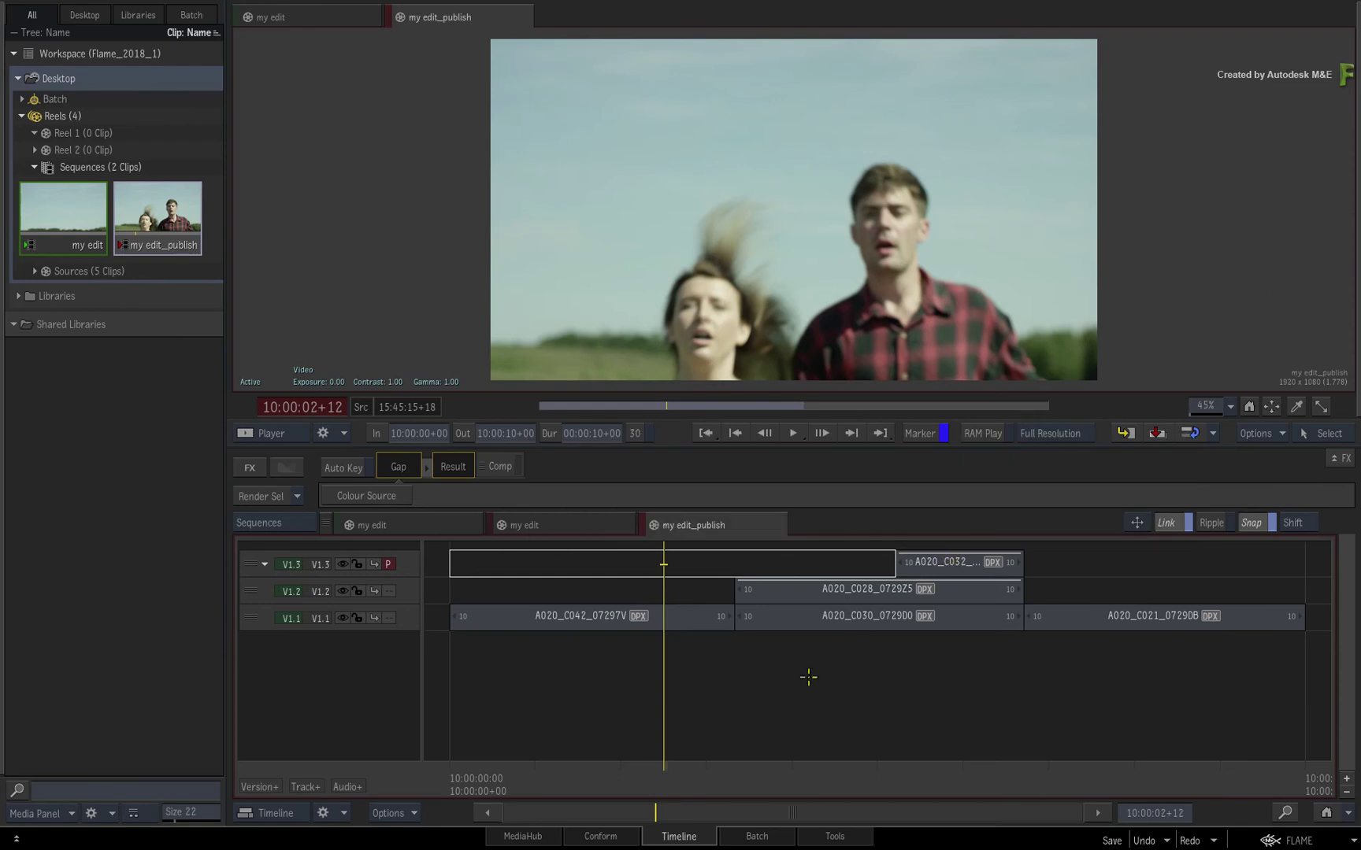
Step: Scrub around 10:00:02+12 to the V1.3 A020_C032 blue-screen shot with its 2D Transform
left_click_drag(673, 772, 675, 669)
left_click_drag(652, 775, 953, 720)
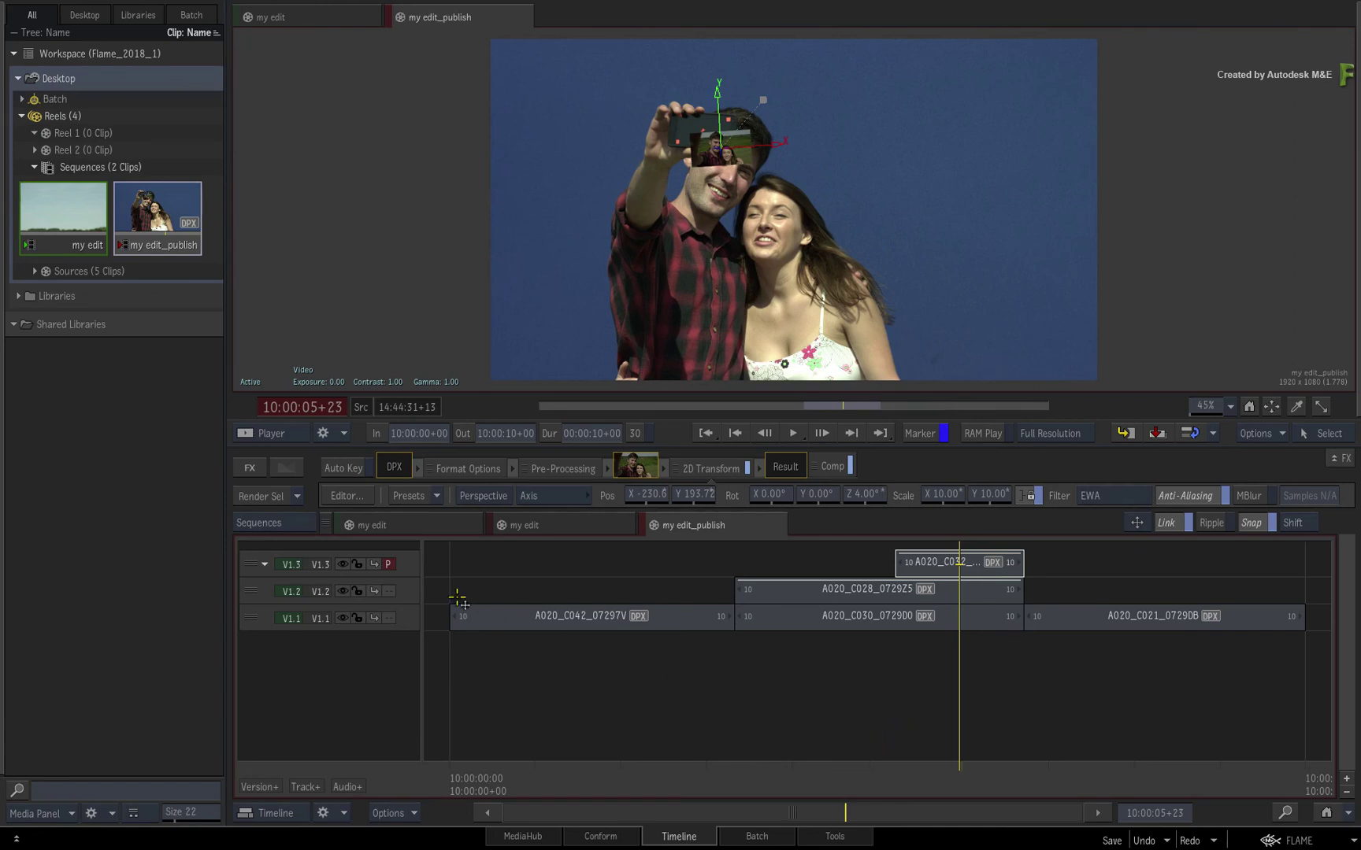
left_click(250, 467)
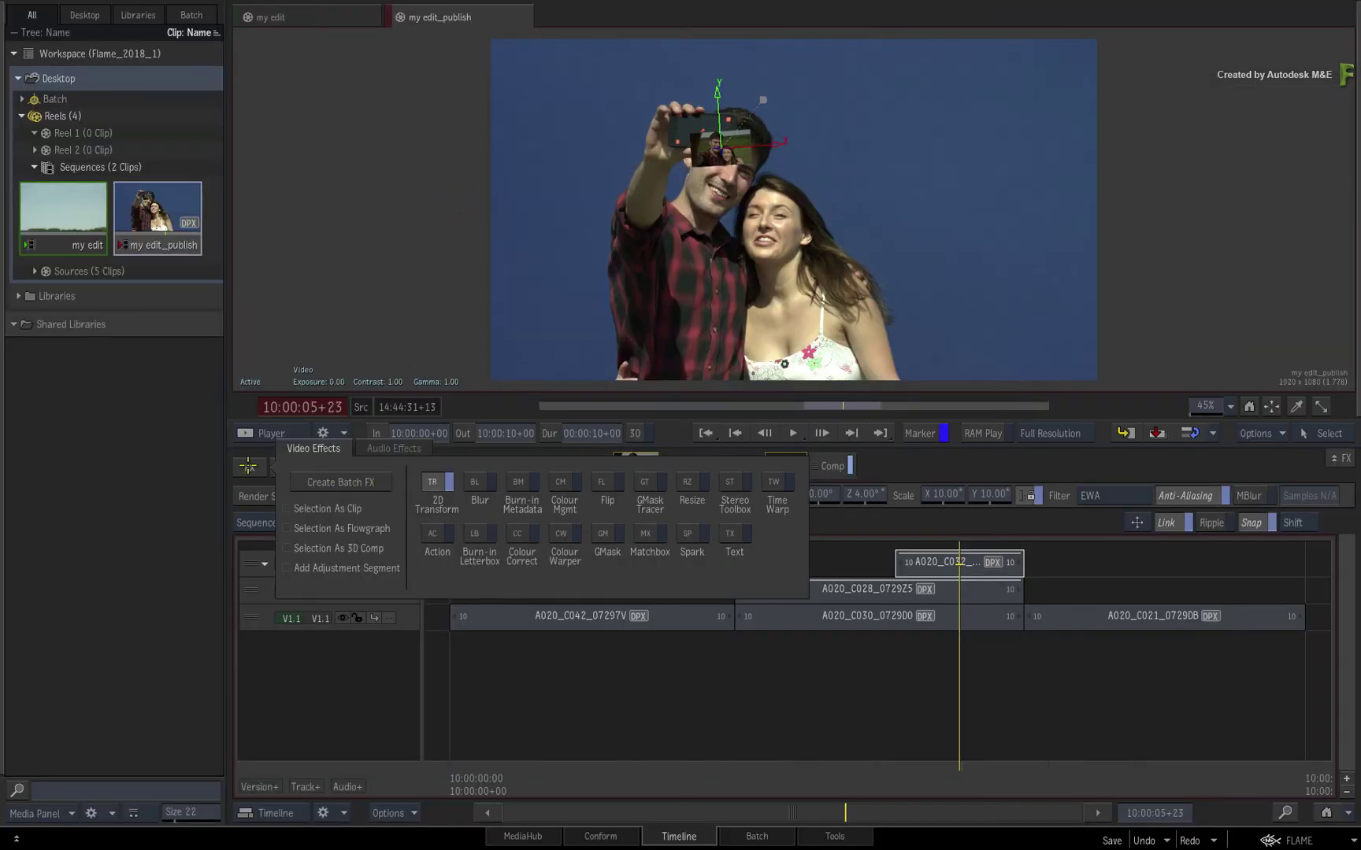
left_click(247, 466)
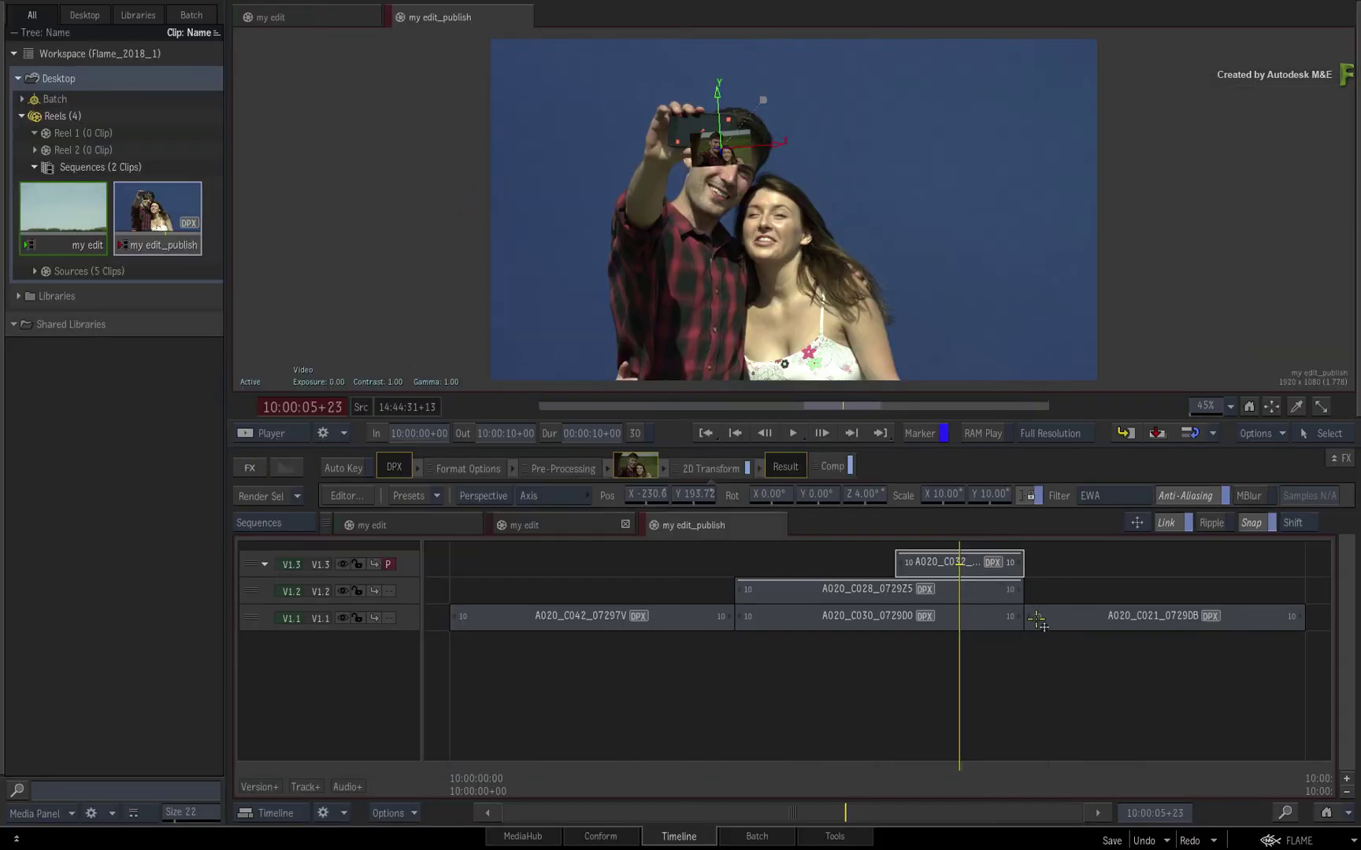
left_click(937, 565)
left_click(942, 599, "ctrl")
left_click(942, 622, "ctrl")
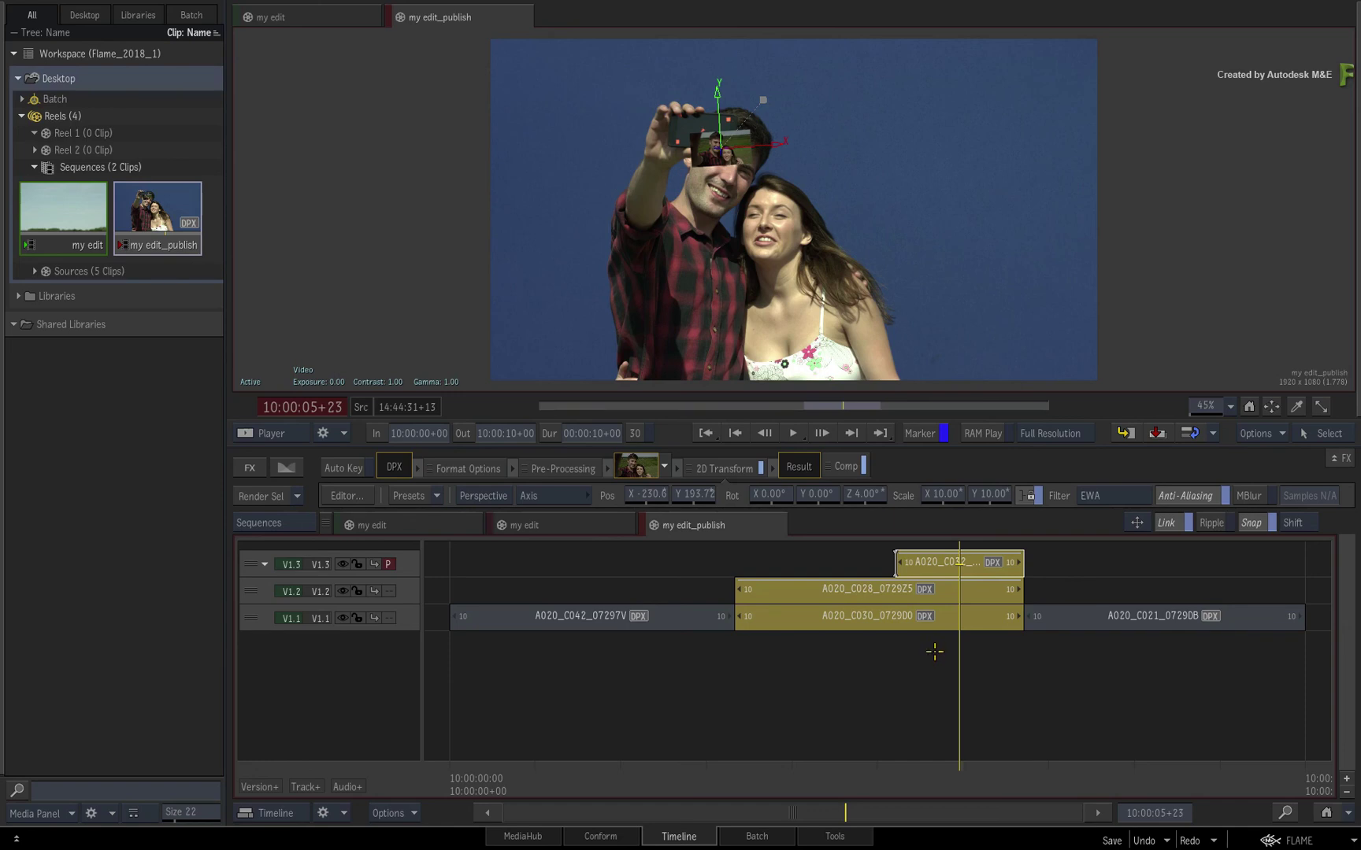
left_click(933, 653)
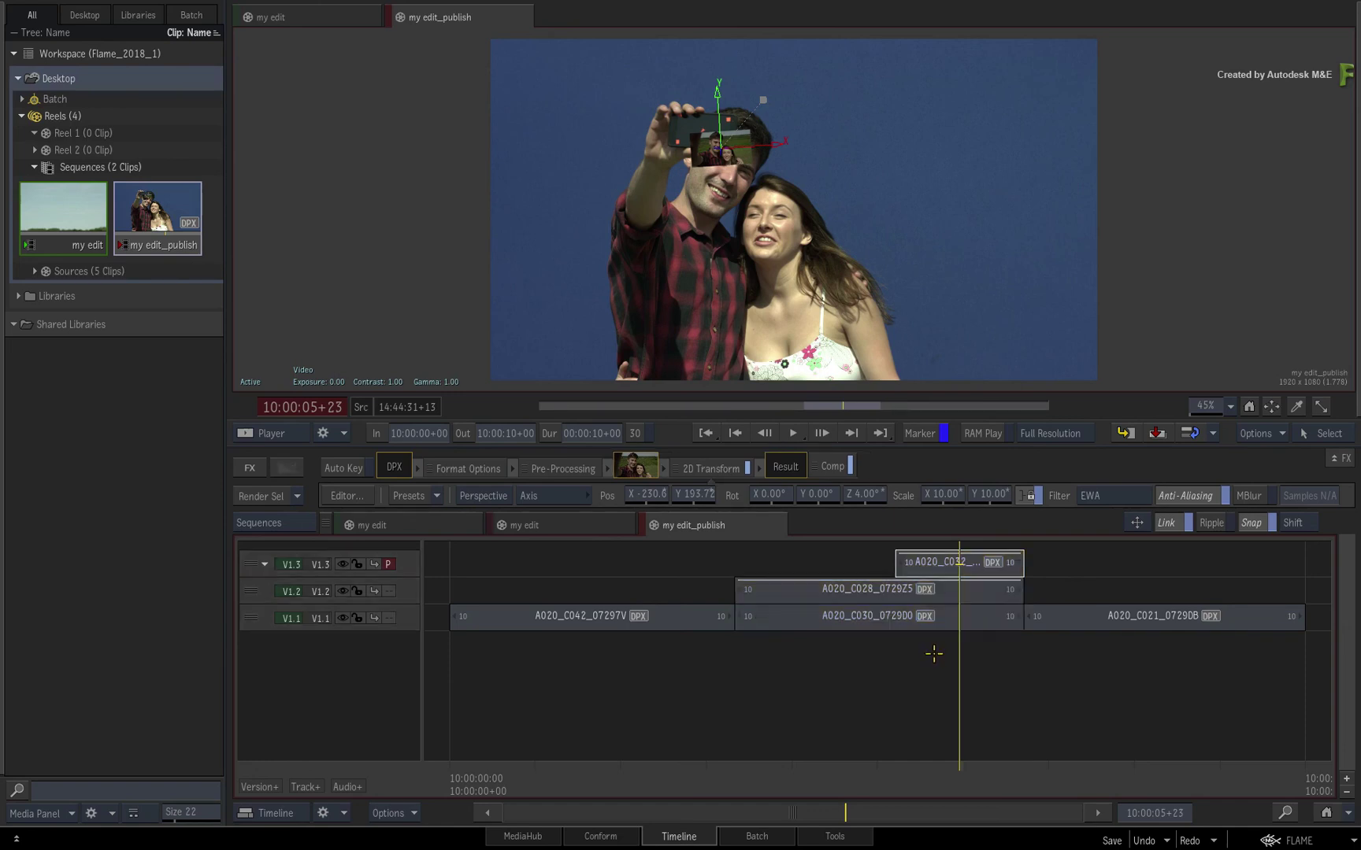